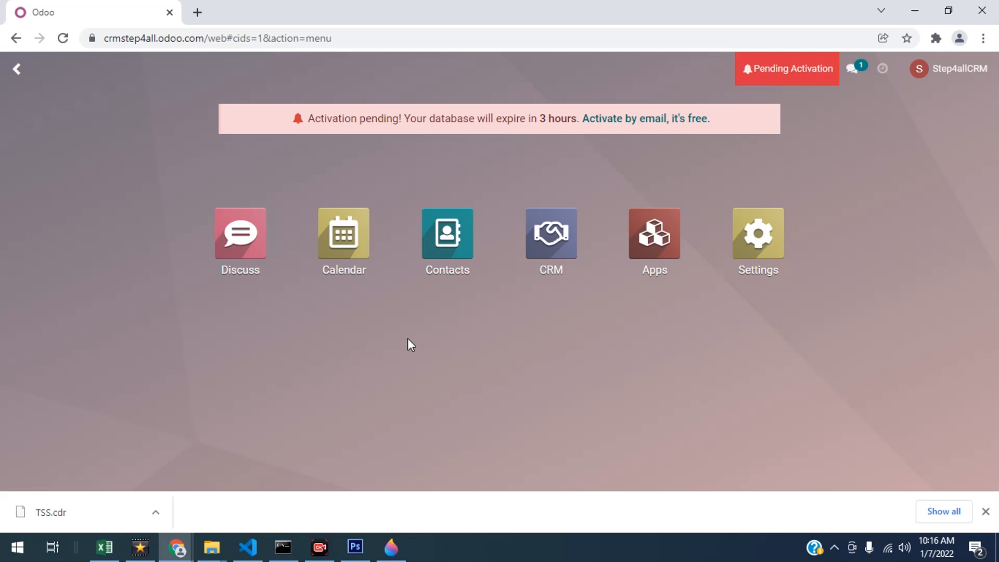
- Enable the Leads qualification option in the CRM settings and save the change
{"action": "left_click", "coordinate": [552, 255]}
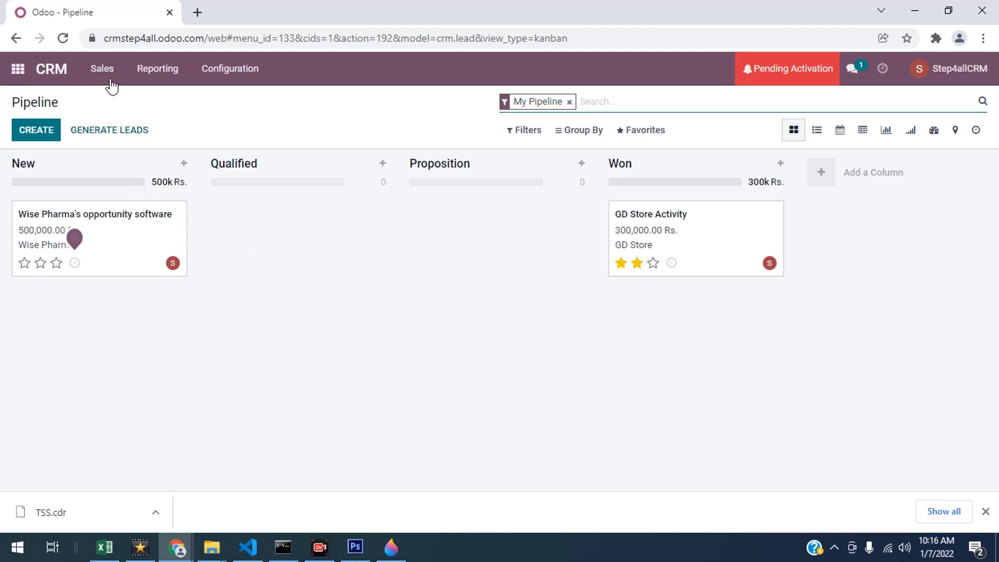
{"action": "left_click", "coordinate": [18, 70]}
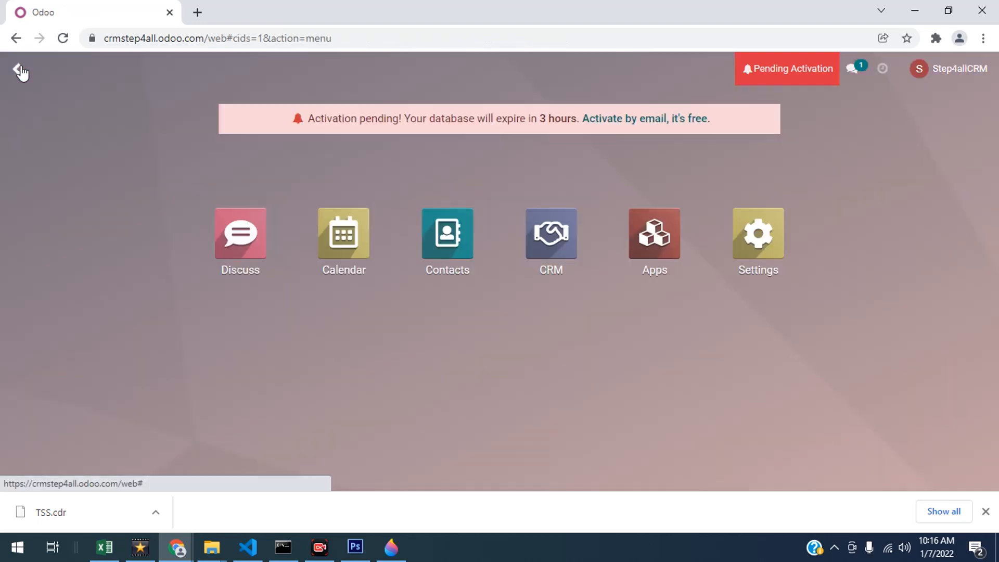
{"action": "left_click", "coordinate": [566, 242]}
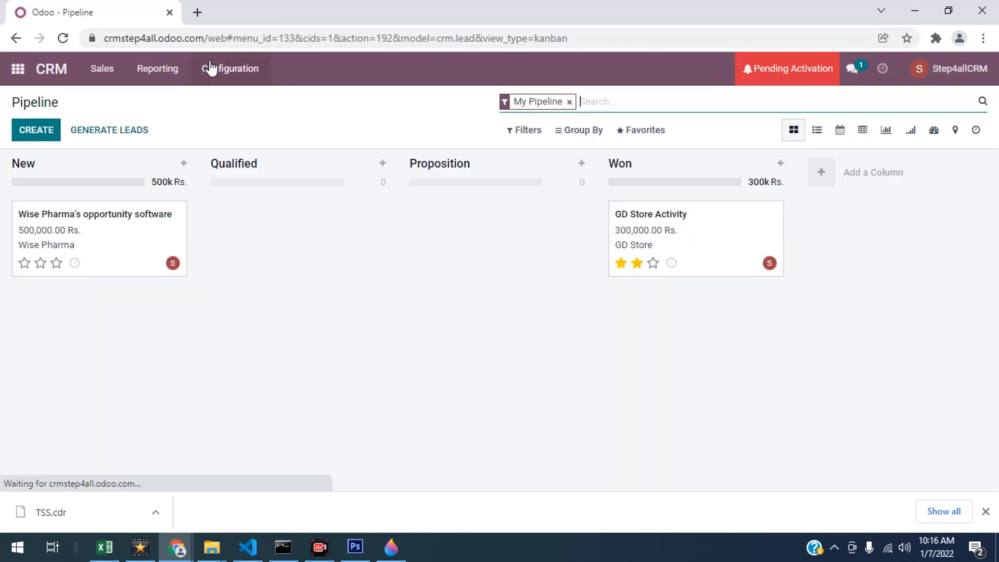
{"action": "left_click", "coordinate": [214, 69]}
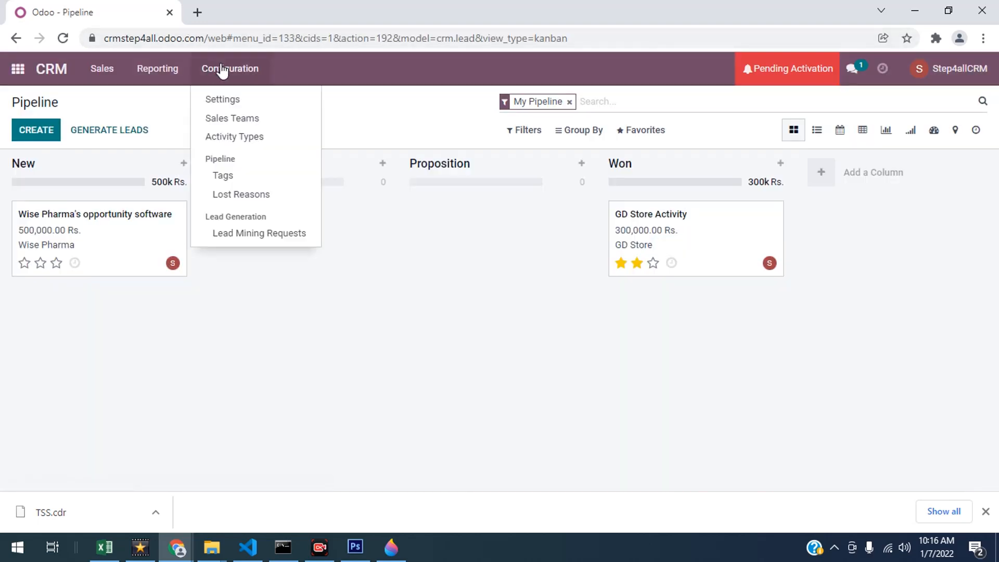
{"action": "left_click", "coordinate": [219, 108]}
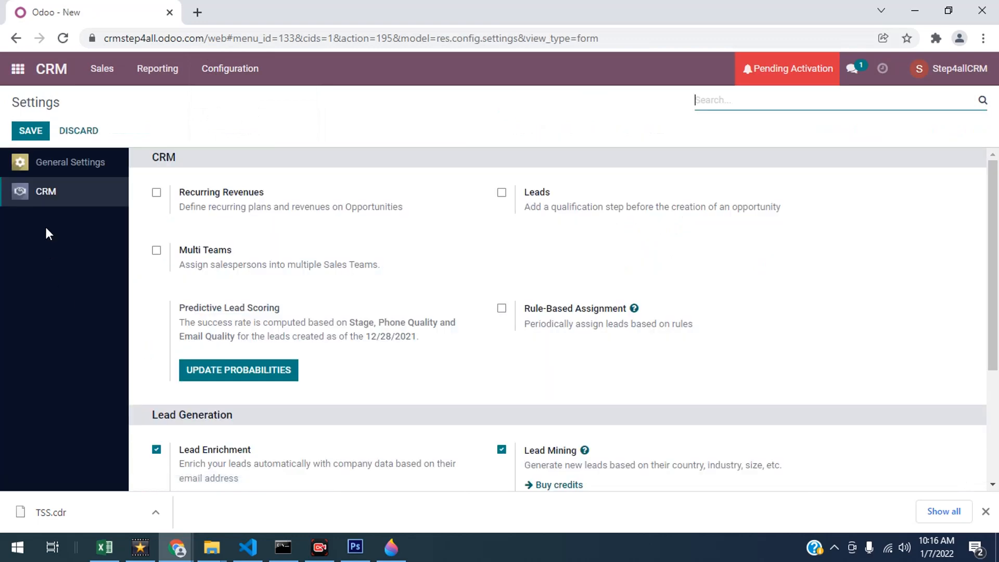
{"action": "left_click", "coordinate": [502, 193]}
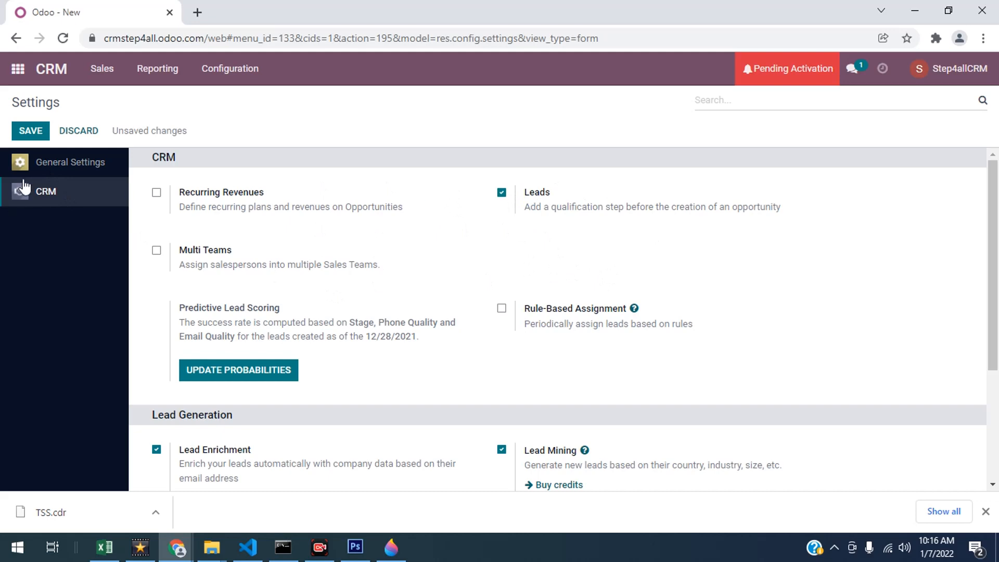
{"action": "left_click", "coordinate": [29, 133]}
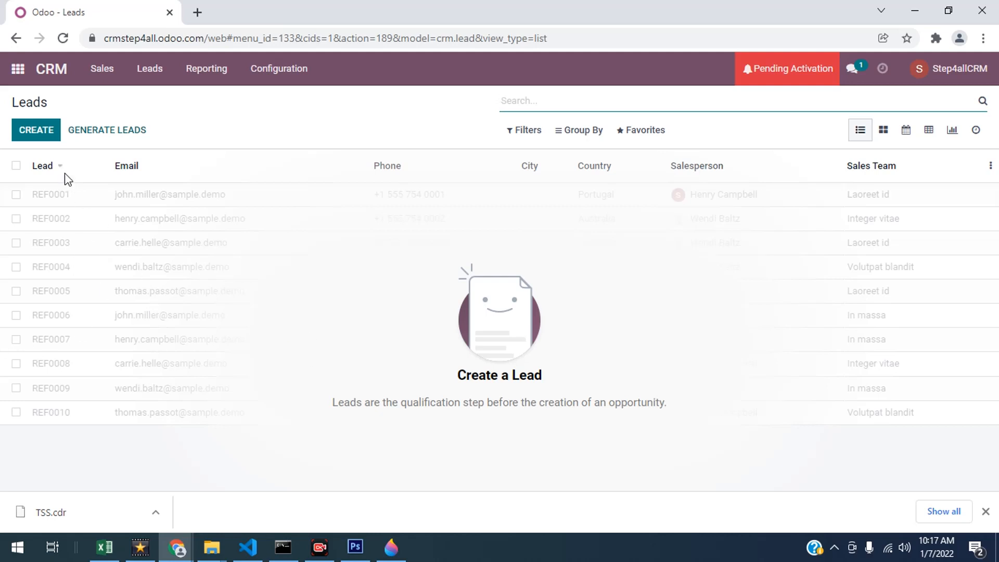
- Start a new lead named CoreKoncepts with a probability of 20%
{"action": "left_click", "coordinate": [35, 135]}
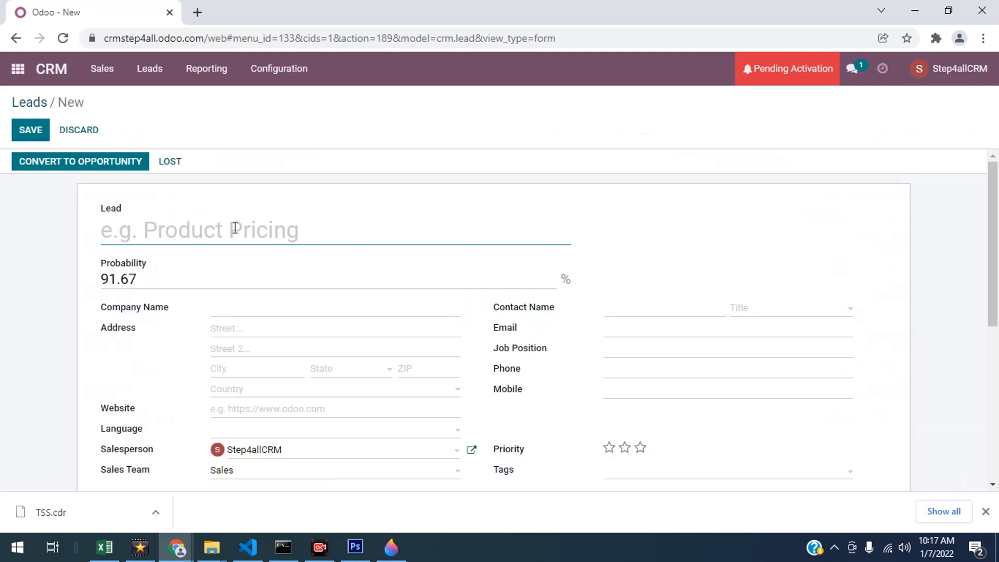
{"action": "type", "text": "CoreKoncepts"}
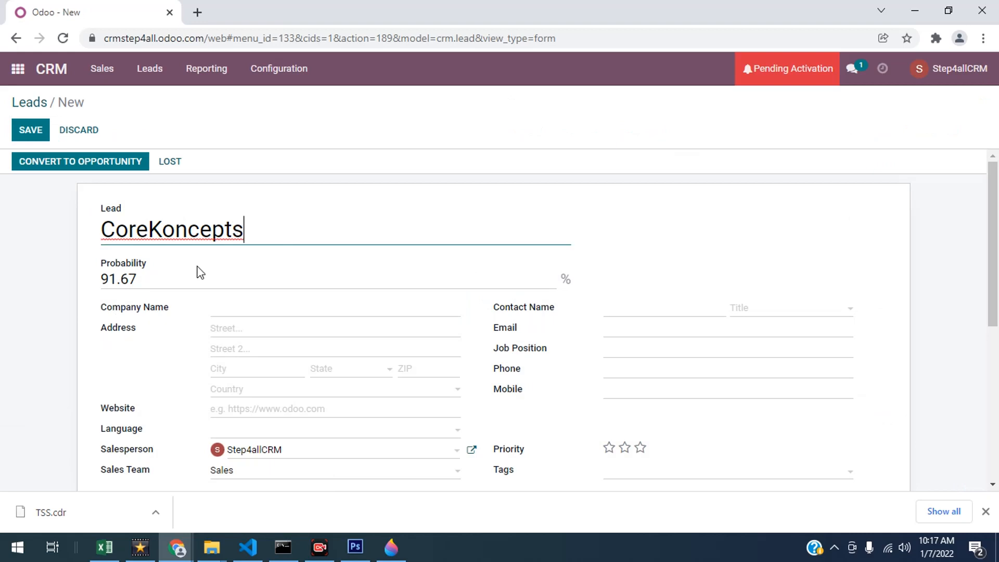
{"action": "key", "text": "Tab"}
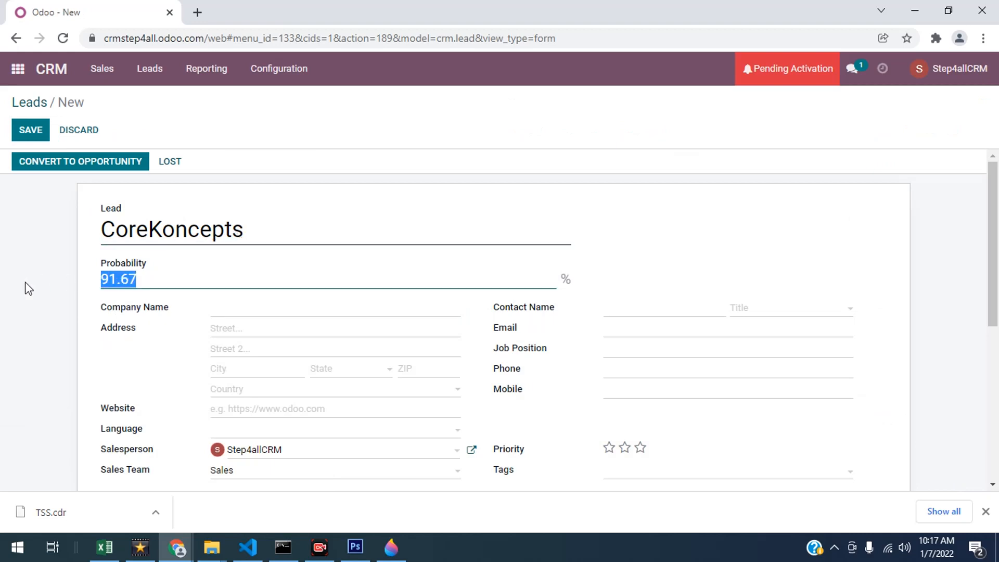
{"action": "type", "text": "20"}
{"action": "left_click", "coordinate": [224, 328]}
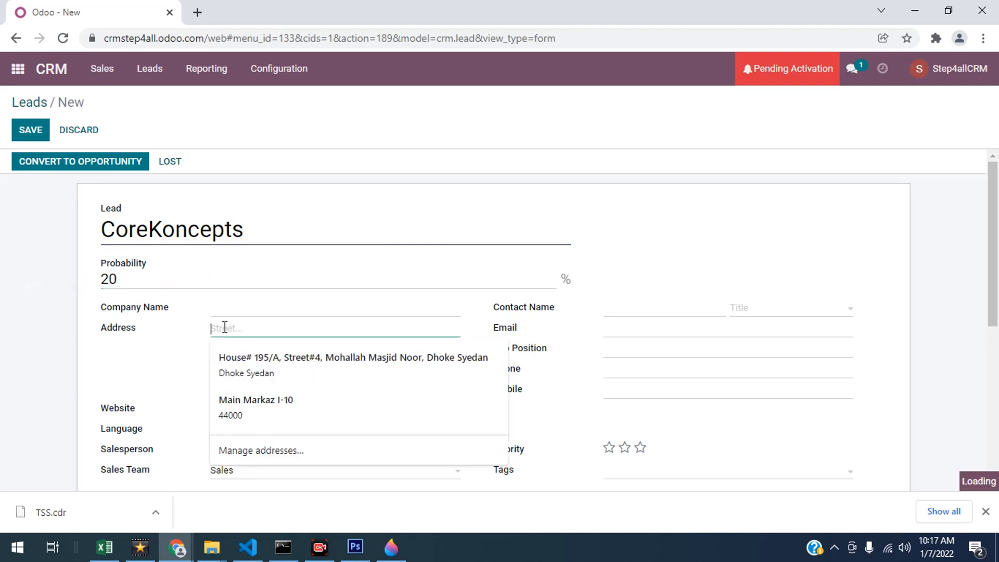
{"action": "left_click", "coordinate": [80, 365]}
- Set the CoreKoncepts lead's priority to two stars and save the lead
{"action": "scroll", "coordinate": [14, 370], "scroll_direction": "down", "scroll_amount": 1}
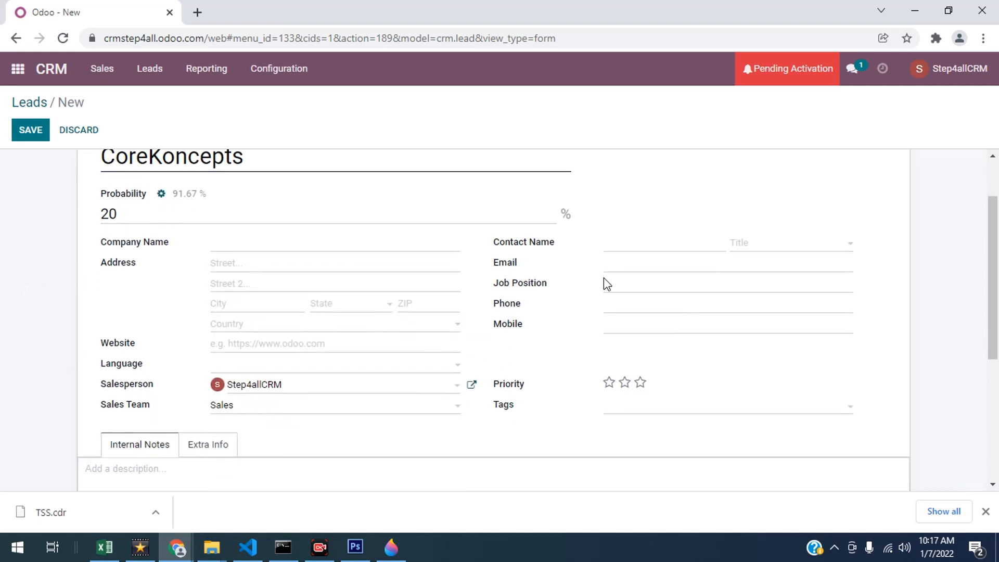
{"action": "left_click", "coordinate": [625, 385]}
{"action": "scroll", "coordinate": [305, 404], "scroll_direction": "up", "scroll_amount": 1}
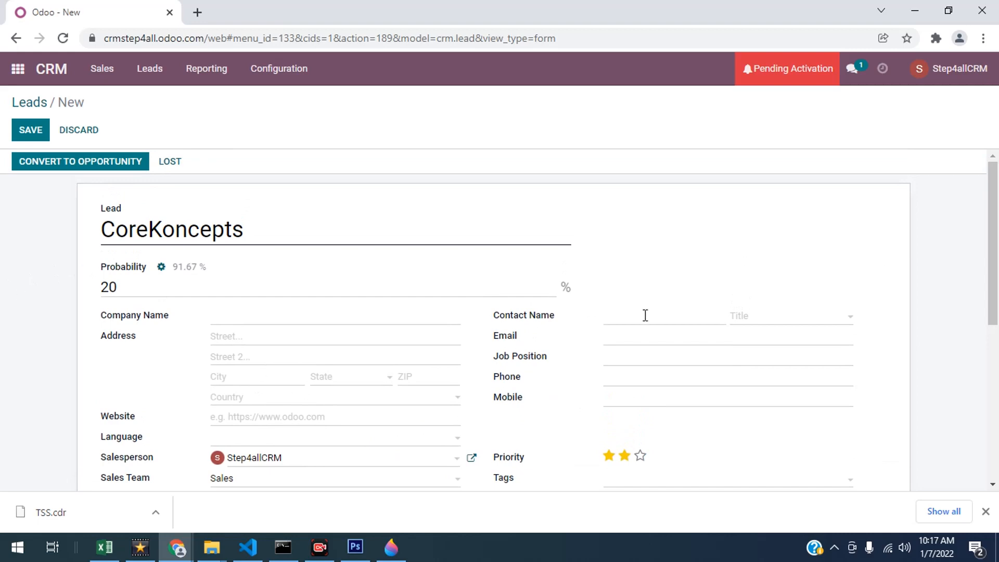
{"action": "left_click", "coordinate": [31, 129]}
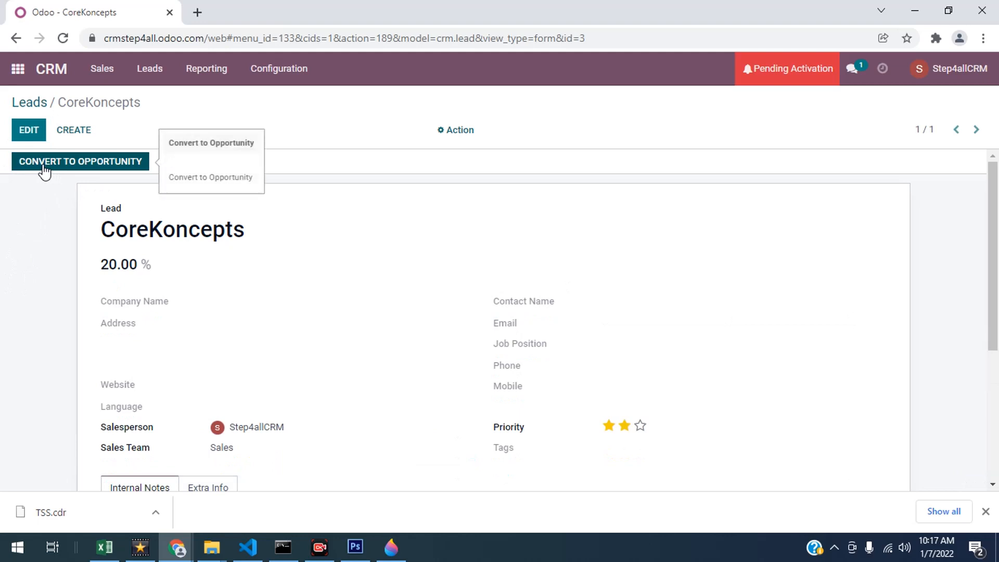
- Check the CoreKoncepts entry in the Leads list and open the My Pipeline board
{"action": "left_click", "coordinate": [22, 104]}
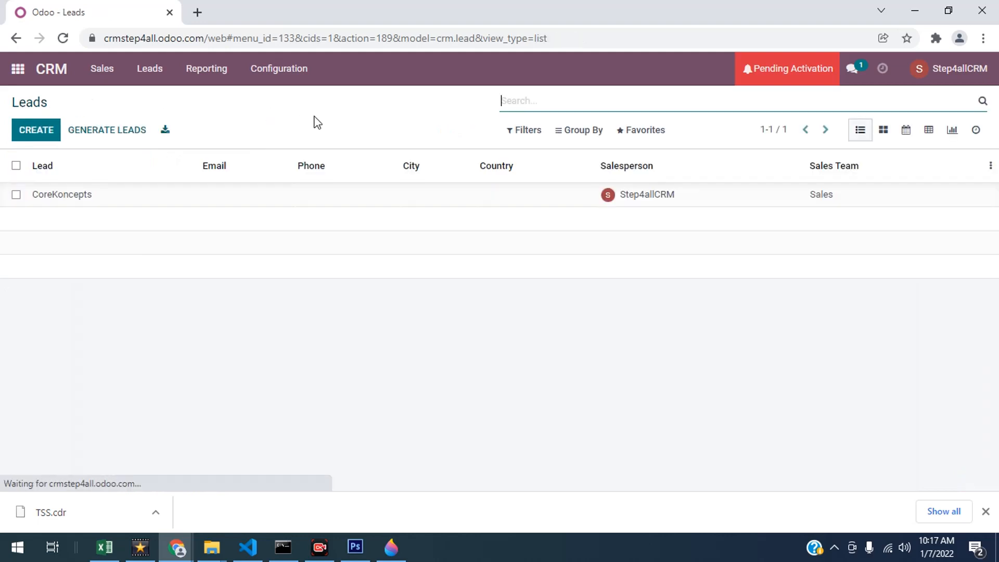
{"action": "left_click", "coordinate": [150, 72]}
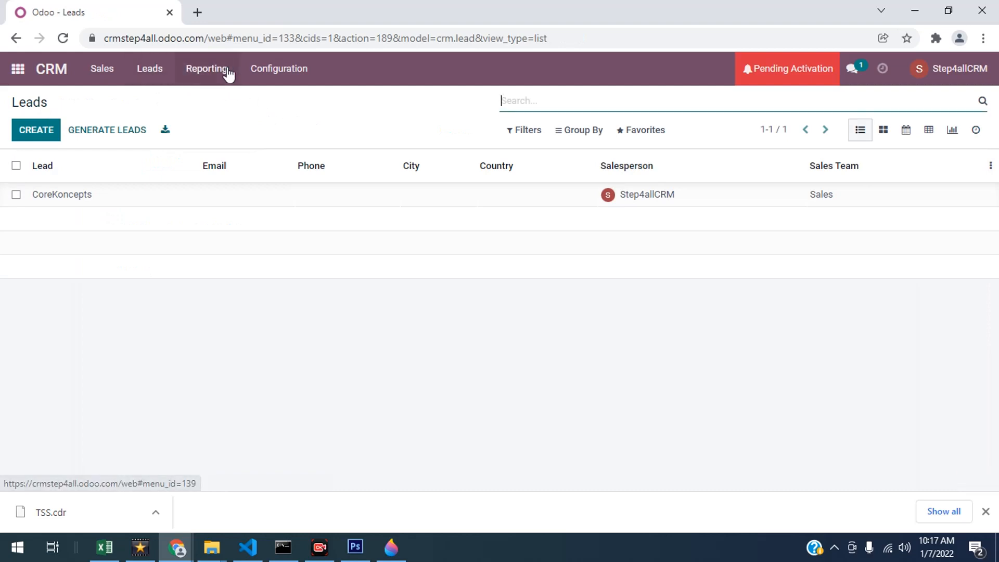
{"action": "left_click", "coordinate": [99, 73]}
{"action": "left_click", "coordinate": [99, 118]}
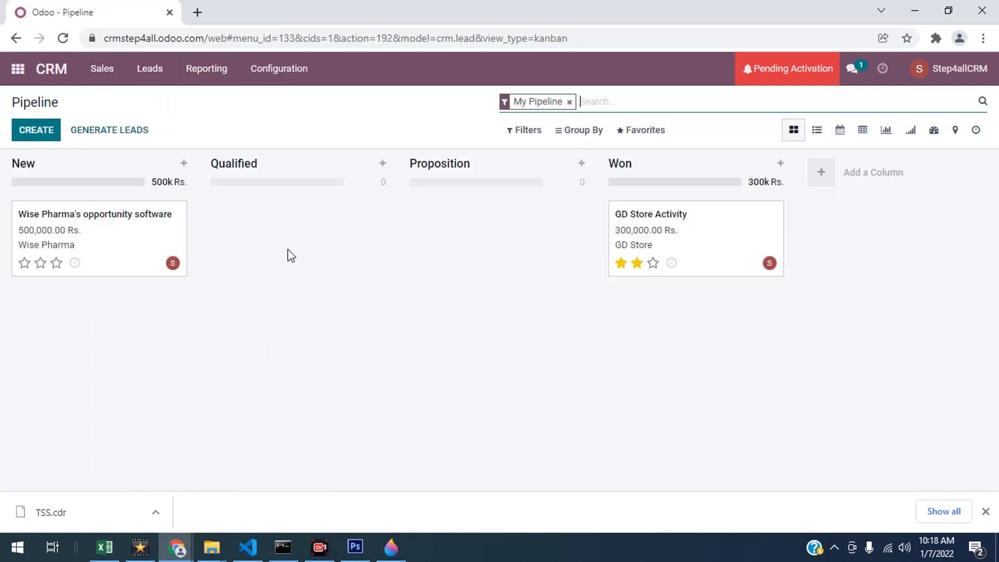
{"action": "left_click", "coordinate": [184, 163]}
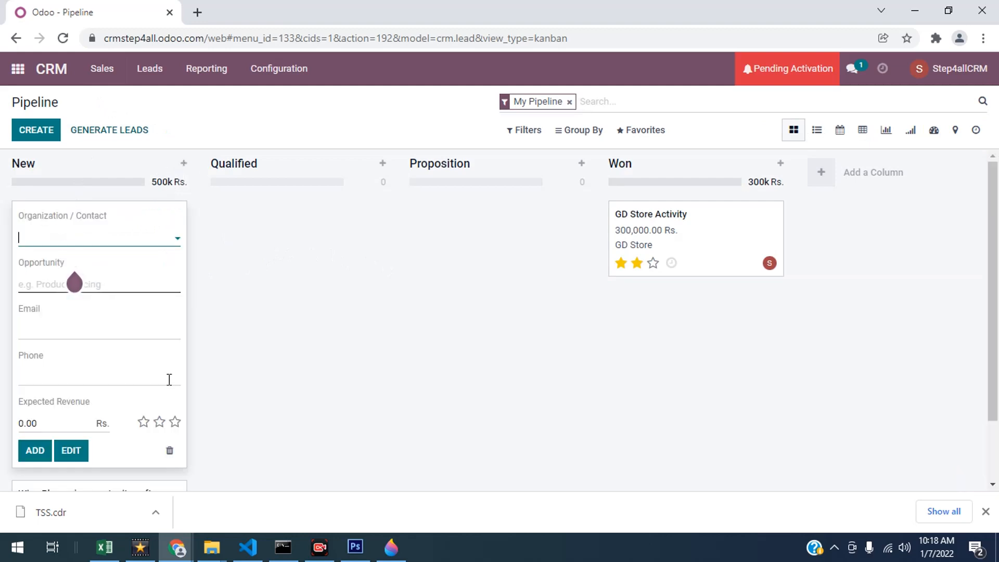
{"action": "left_click", "coordinate": [166, 241]}
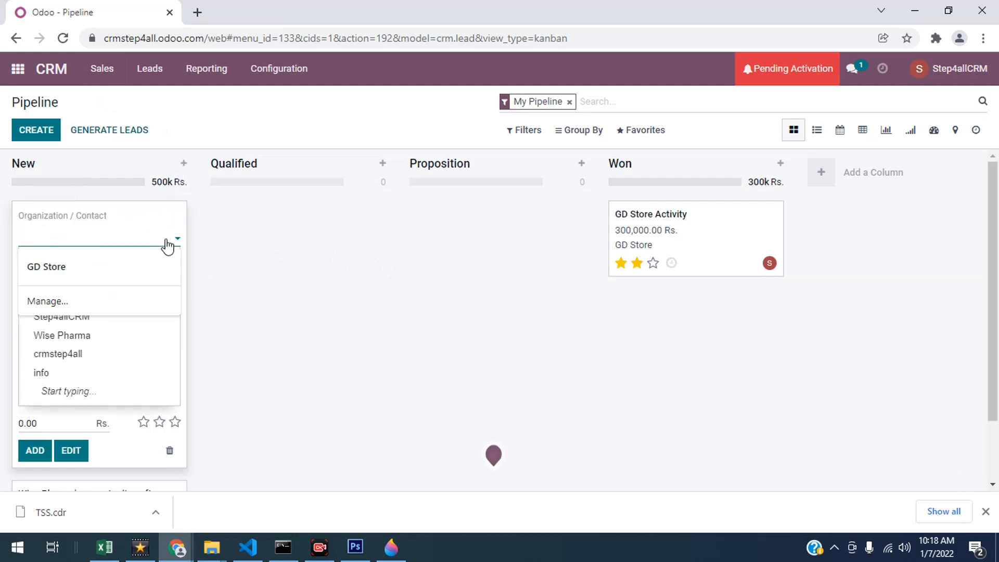
{"action": "type", "text": "Core"}
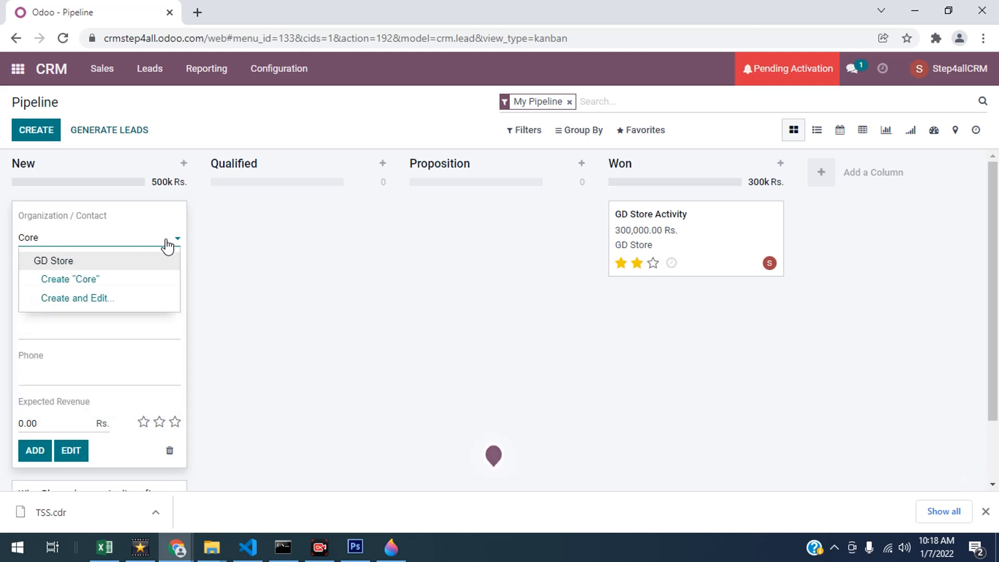
{"action": "key", "text": "BackSpace"}
{"action": "key", "text": "BackSpace"}
{"action": "key", "text": "BackSpace"}
{"action": "key", "text": "BackSpace"}
{"action": "type", "text": "Core"}
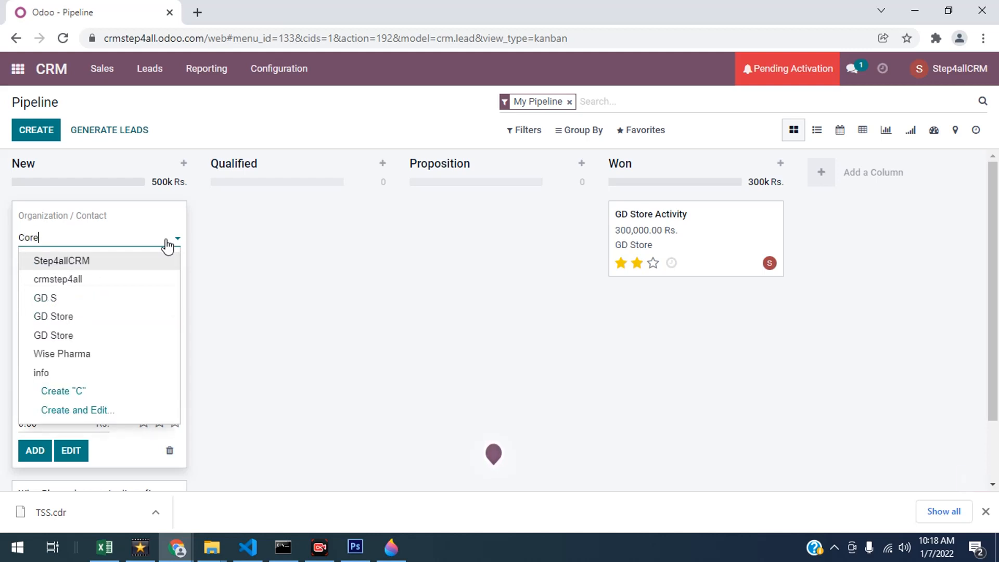
{"action": "key", "text": "BackSpace"}
{"action": "key", "text": "BackSpace"}
{"action": "key", "text": "BackSpace"}
{"action": "key", "text": "BackSpace"}
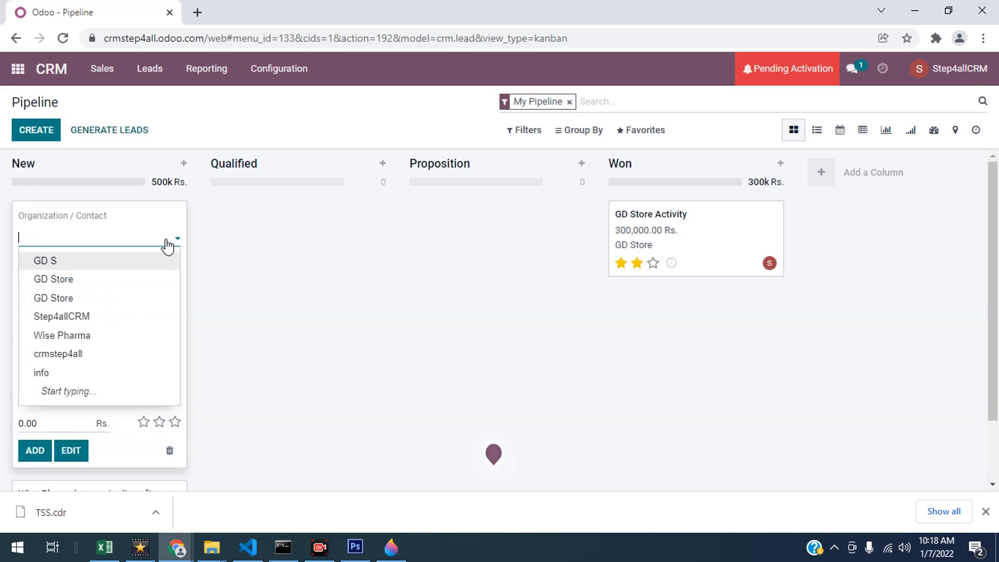
{"action": "left_click", "coordinate": [276, 281]}
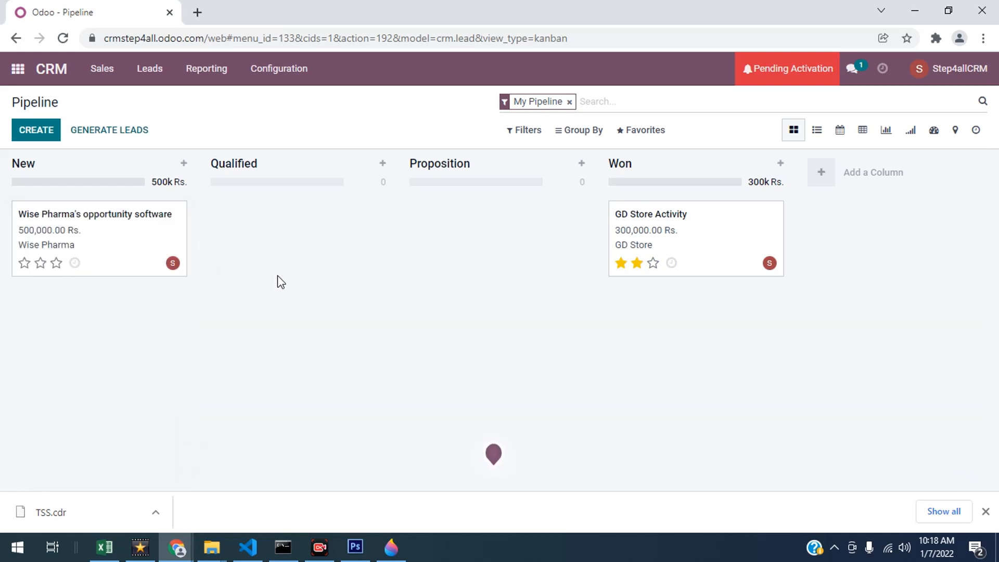
- Convert the CoreKoncepts lead to an opportunity, creating a new customer for it
{"action": "left_click", "coordinate": [155, 71]}
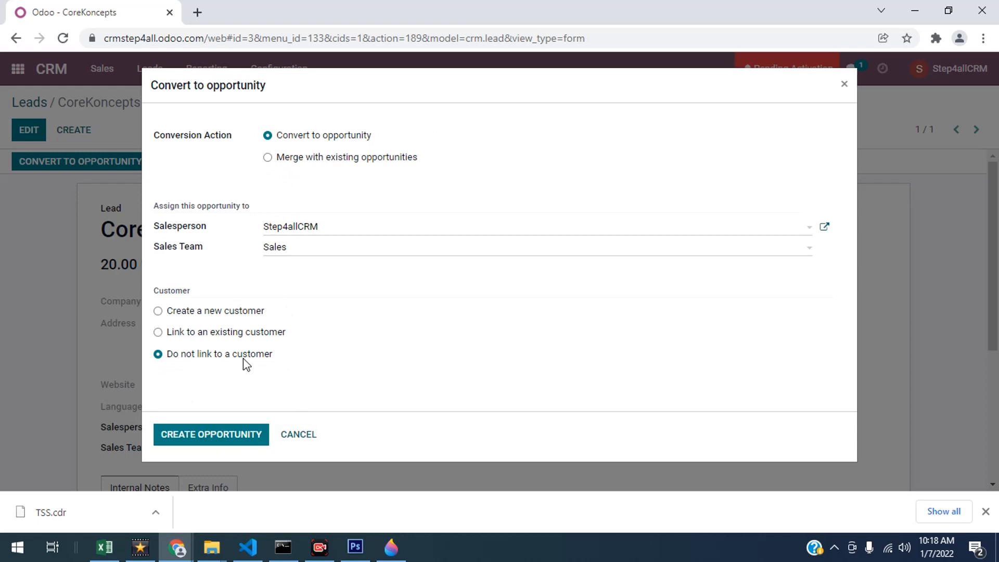
{"action": "left_click", "coordinate": [158, 311]}
{"action": "left_click", "coordinate": [198, 439]}
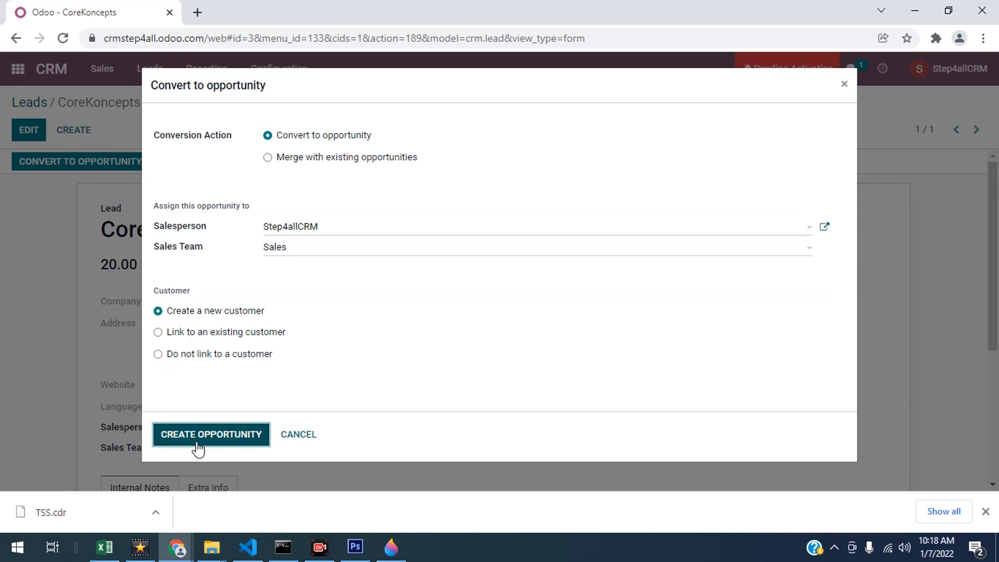
{"action": "left_click", "coordinate": [195, 355]}
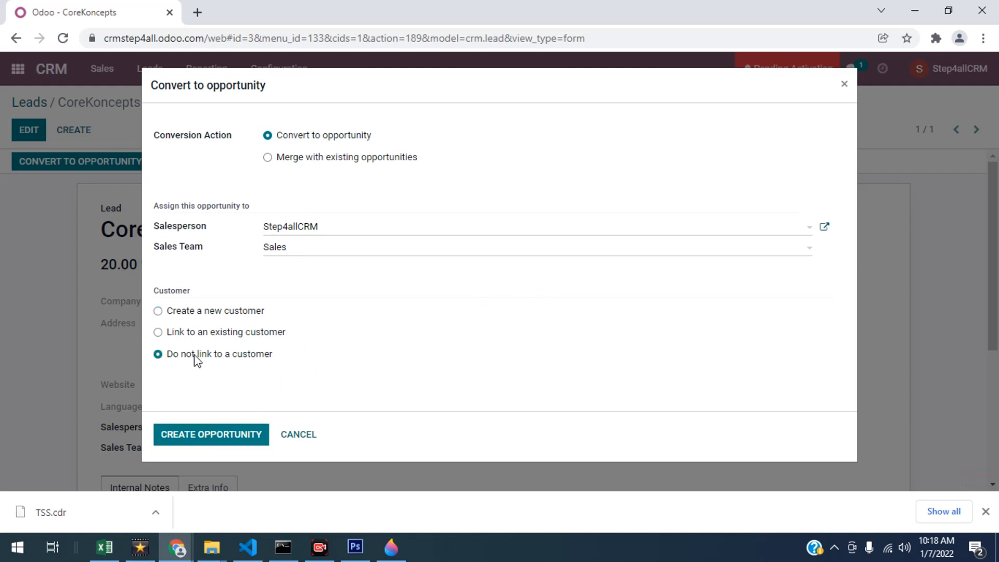
{"action": "left_click", "coordinate": [187, 313]}
{"action": "left_click_drag", "start_coordinate": [181, 317], "coordinate": [283, 323]}
{"action": "left_click", "coordinate": [265, 437]}
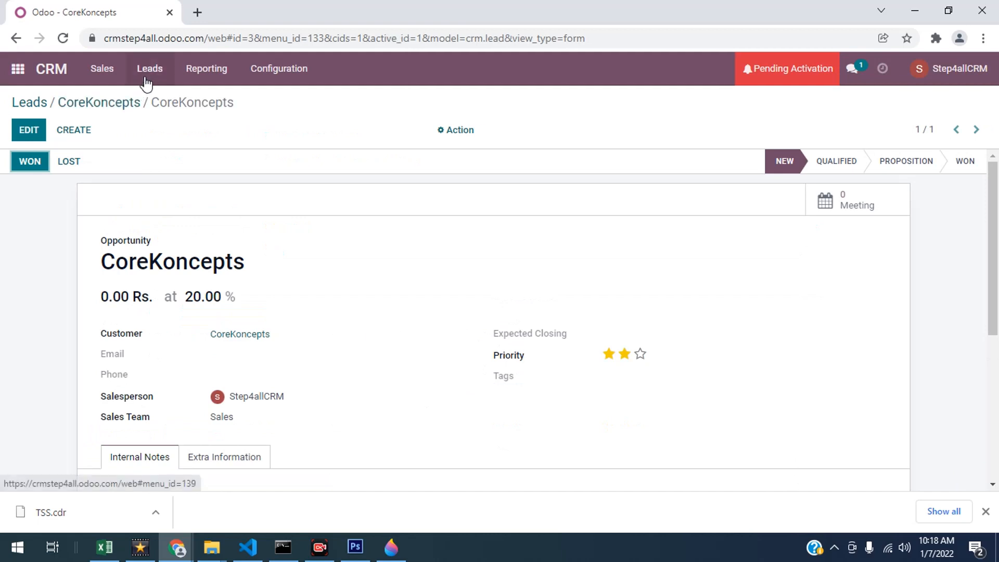
- Check the converted CoreKoncepts opportunity on the My Pipeline board and compare it with the Leads list
{"action": "left_click", "coordinate": [107, 73]}
{"action": "left_click", "coordinate": [107, 100]}
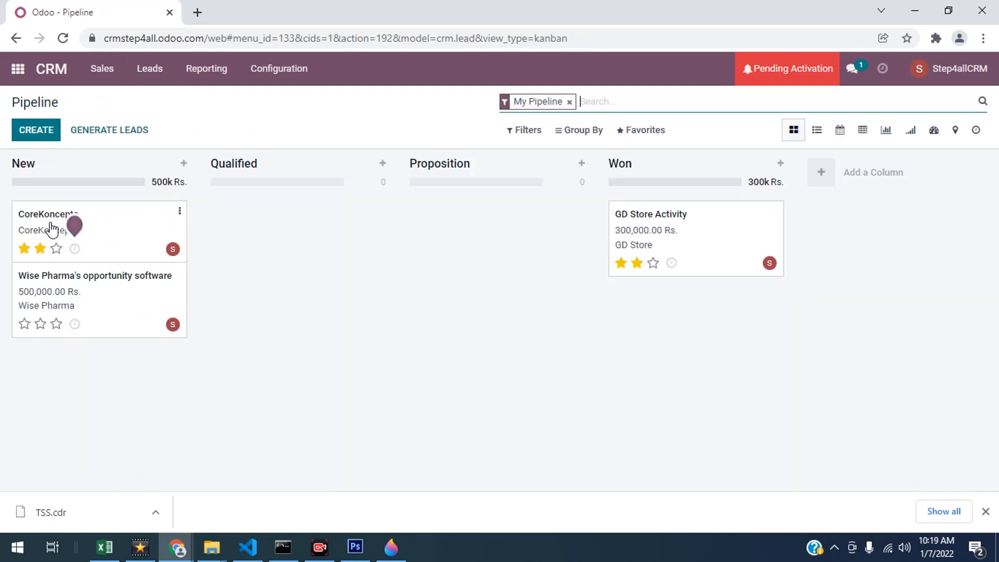
{"action": "left_click", "coordinate": [74, 249]}
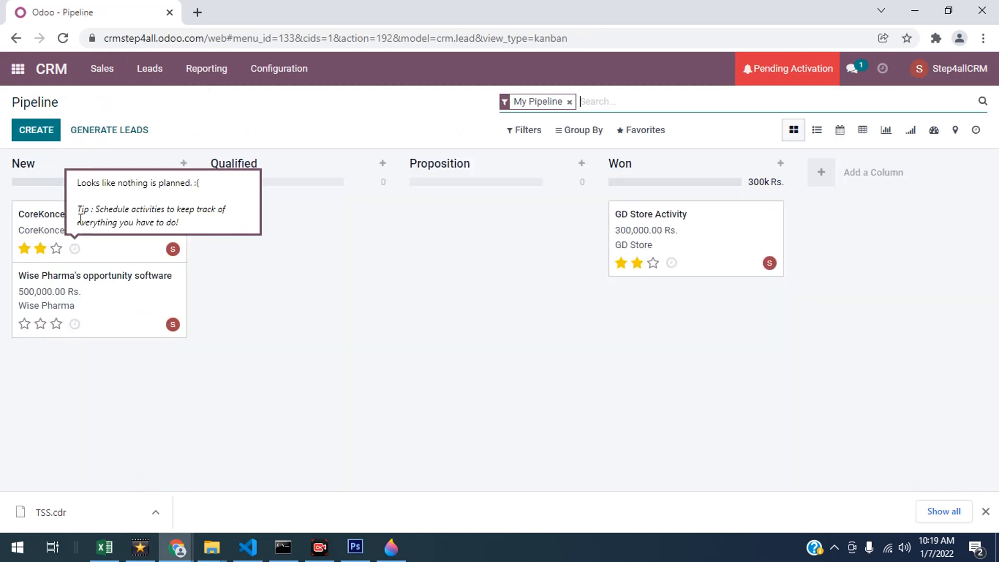
{"action": "left_click", "coordinate": [150, 77]}
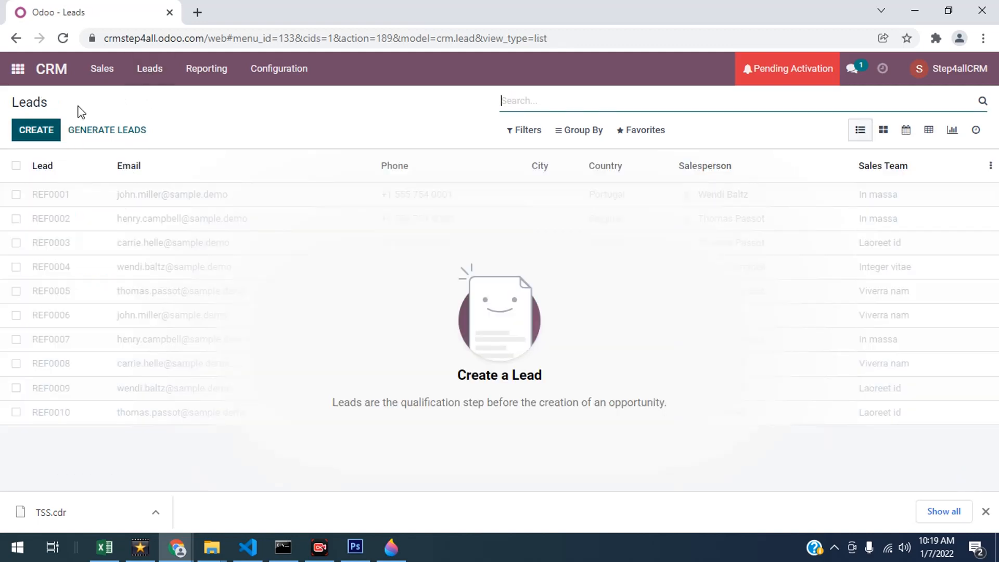
{"action": "left_click", "coordinate": [104, 73]}
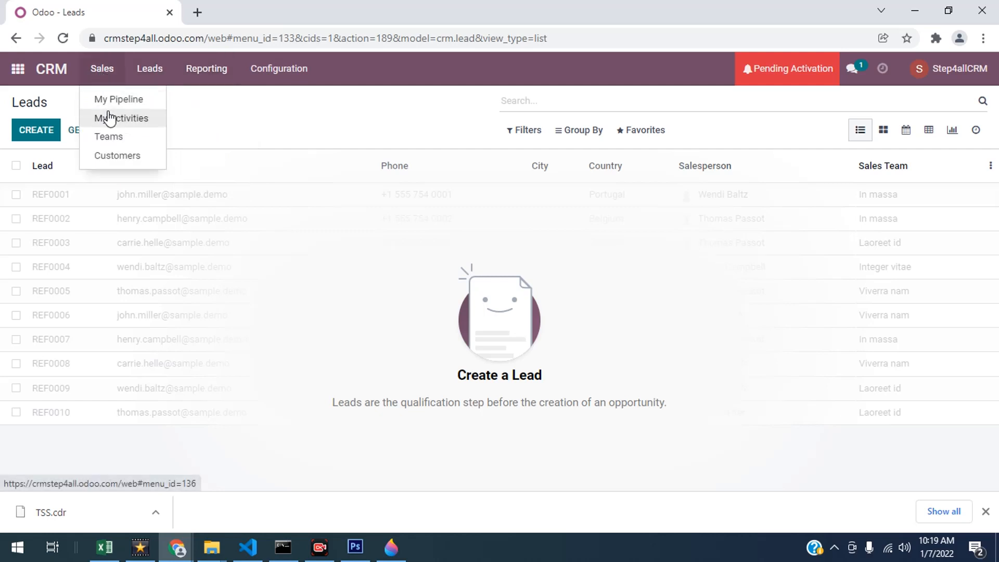
{"action": "left_click", "coordinate": [111, 100]}
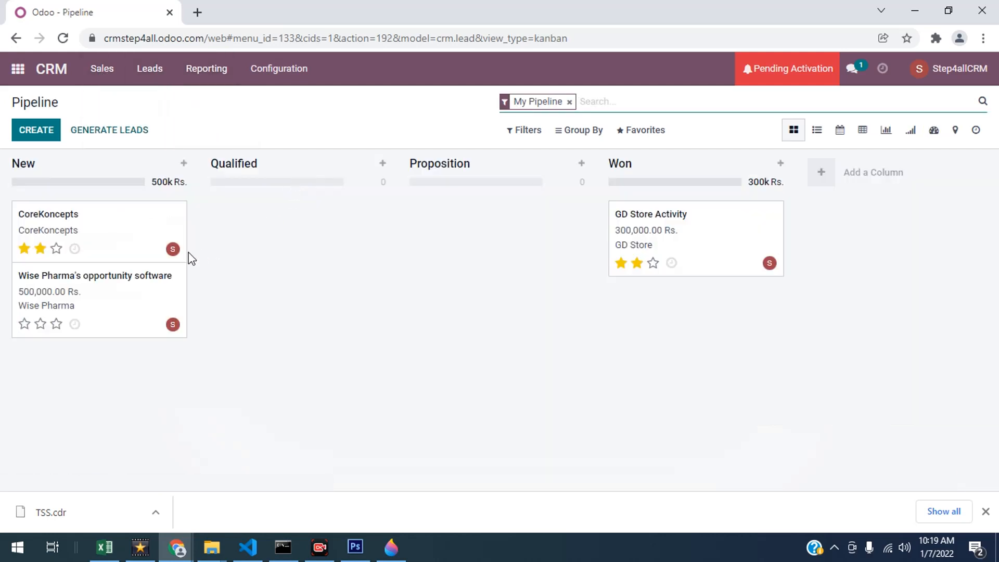
{"action": "left_click", "coordinate": [74, 248]}
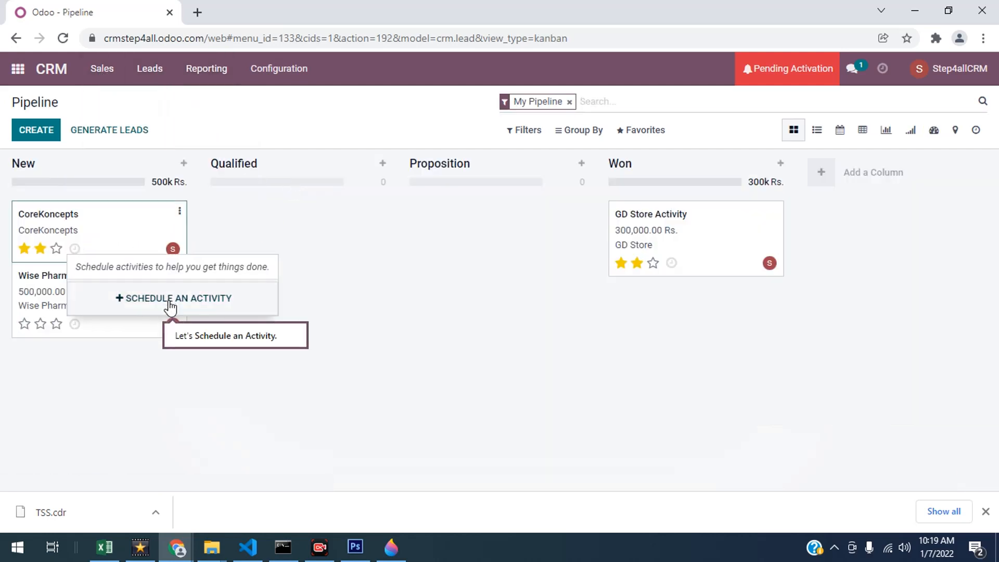
{"action": "left_click", "coordinate": [154, 294]}
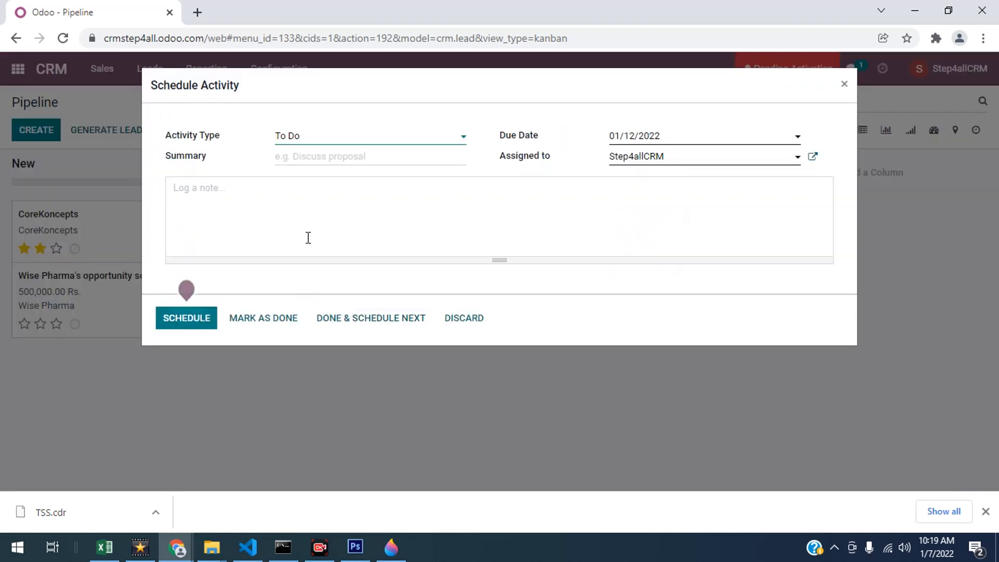
{"action": "left_click", "coordinate": [838, 86]}
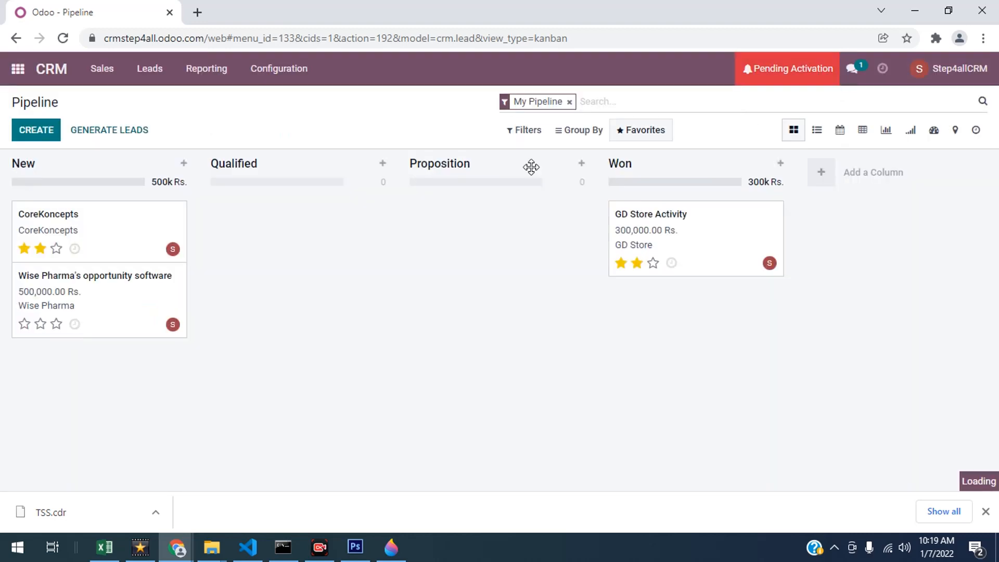
- Move the CoreKoncepts opportunity to the Proposition stage and open its record
{"action": "left_click_drag", "start_coordinate": [67, 225], "coordinate": [458, 207]}
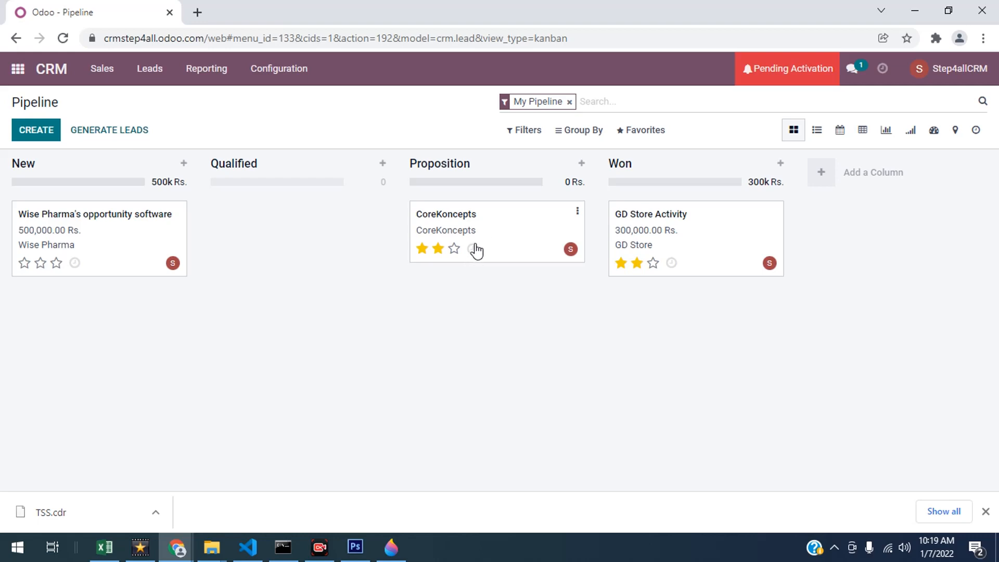
{"action": "left_click", "coordinate": [542, 220]}
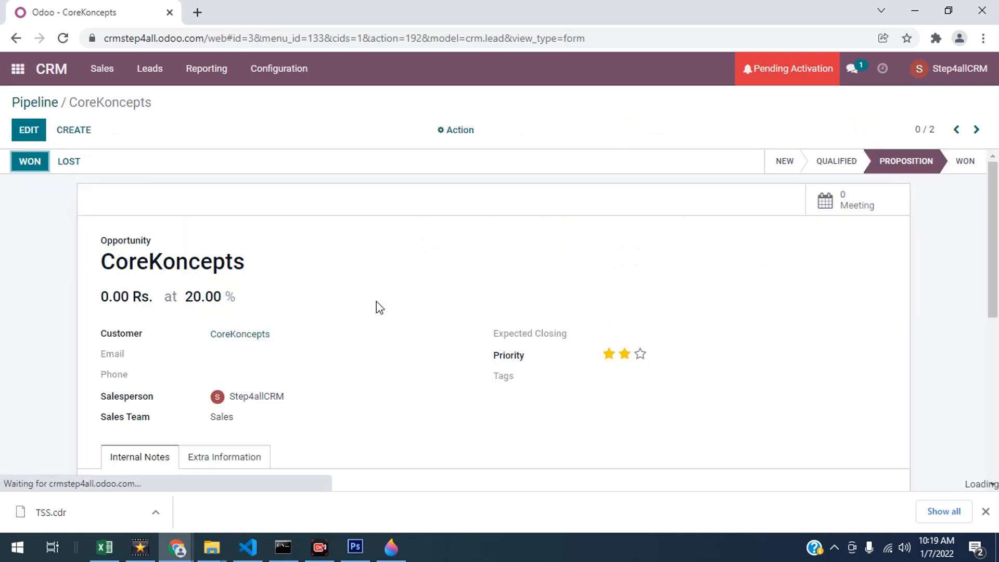
{"action": "scroll", "coordinate": [253, 312], "scroll_direction": "down", "scroll_amount": 1}
{"action": "scroll", "coordinate": [4, 179], "scroll_direction": "up", "scroll_amount": 1}
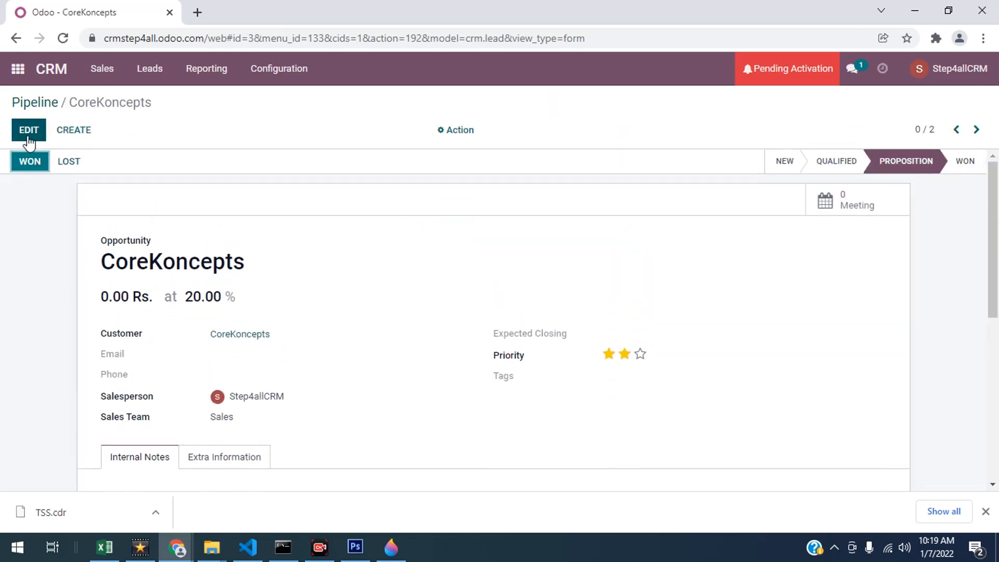
- Save an expected revenue of 50000 Rs. on the CoreKoncepts opportunity and mark it as won
{"action": "left_click", "coordinate": [29, 130]}
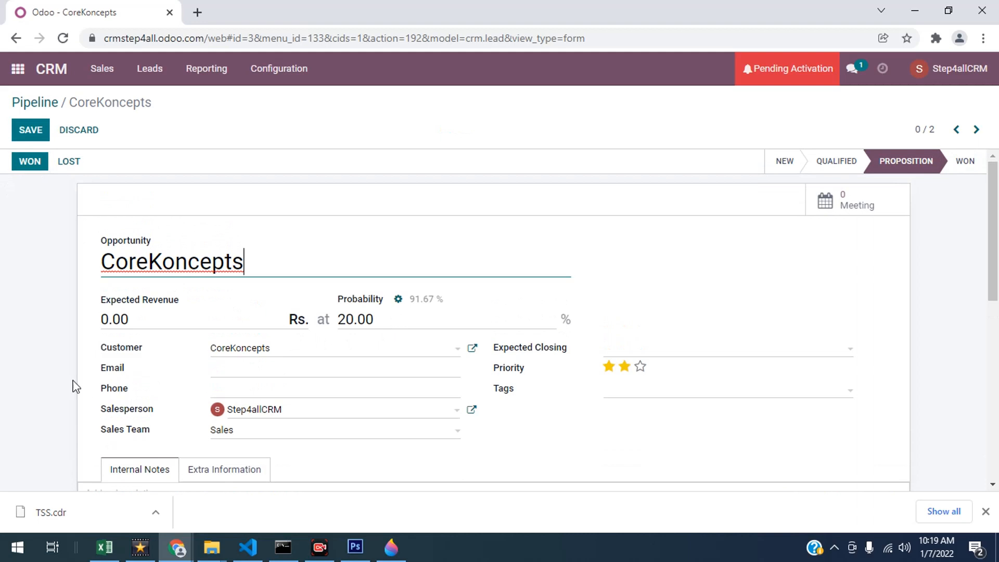
{"action": "key", "text": "Tab"}
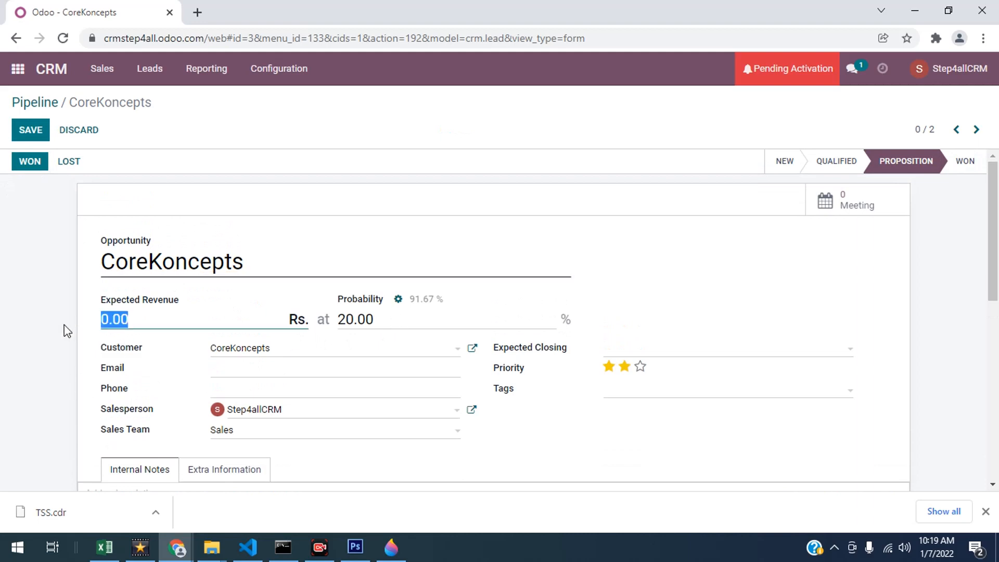
{"action": "type", "text": "50000"}
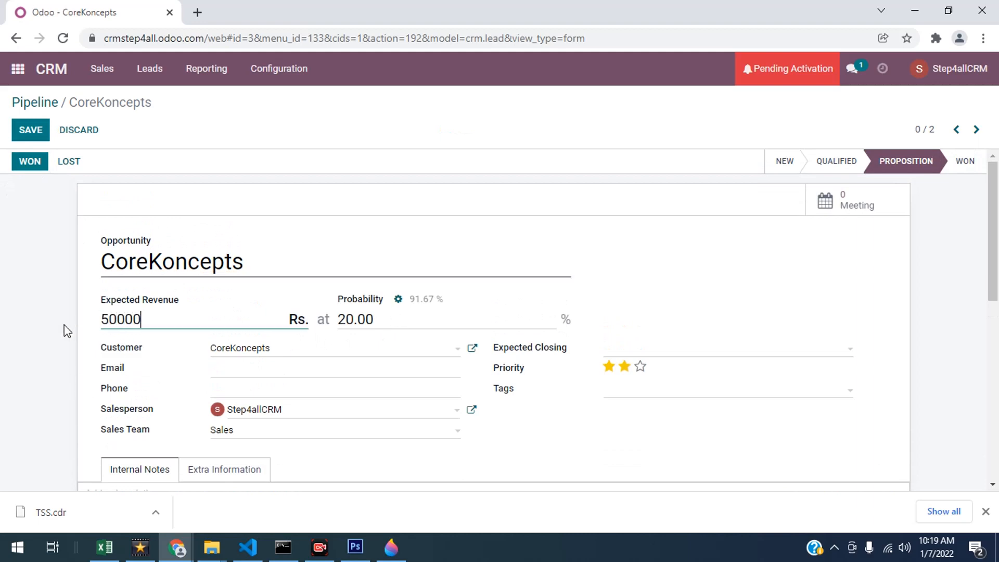
{"action": "left_click", "coordinate": [31, 131]}
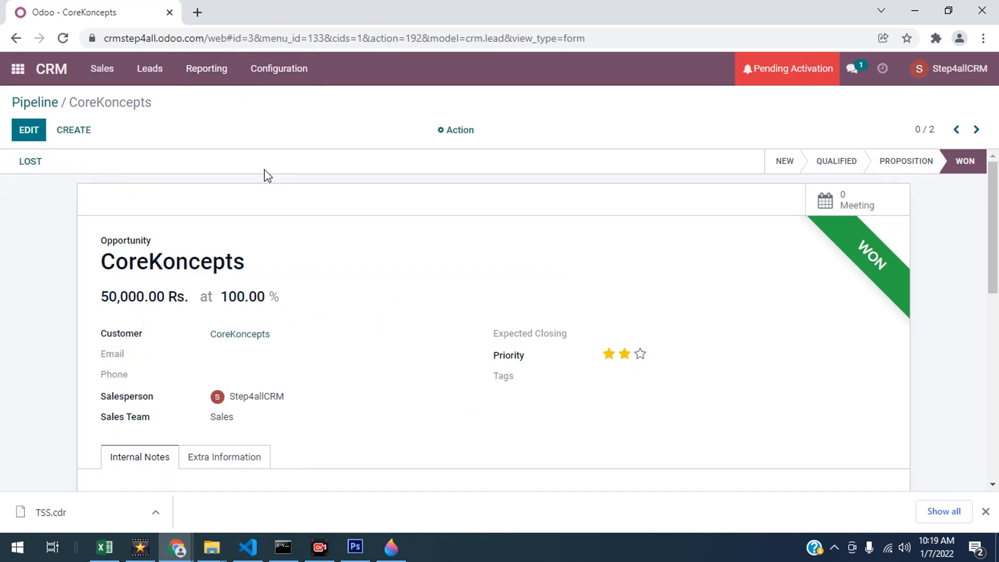
- Create a new lead named CoreSystems with a probability of 20% and save it
{"action": "left_click", "coordinate": [140, 75]}
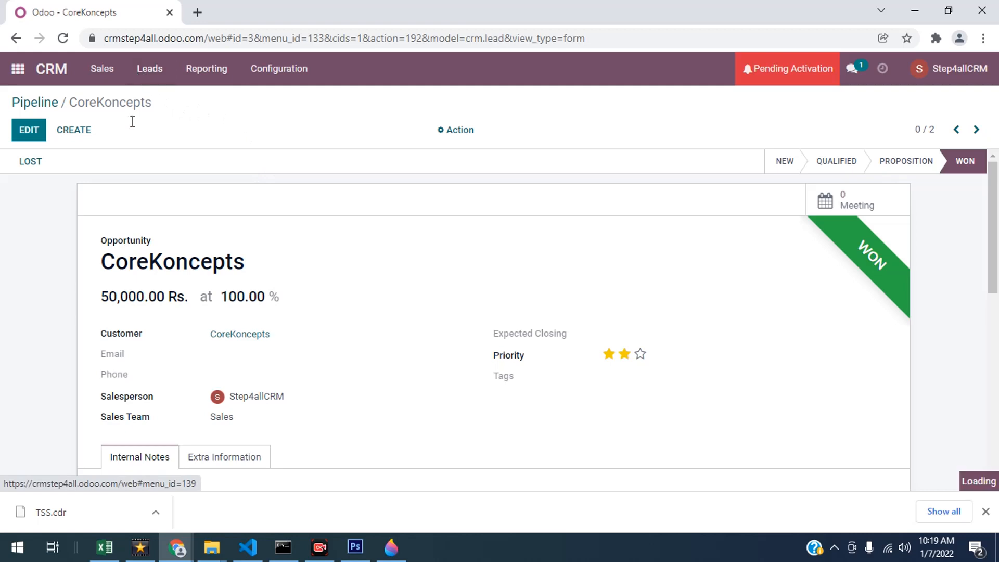
{"action": "left_click", "coordinate": [37, 132]}
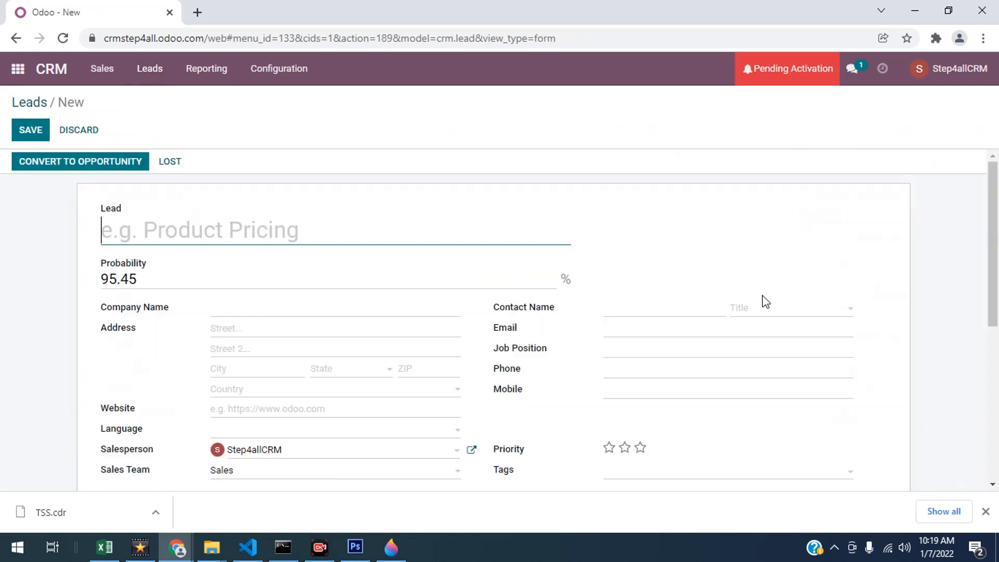
{"action": "type", "text": "Core"}
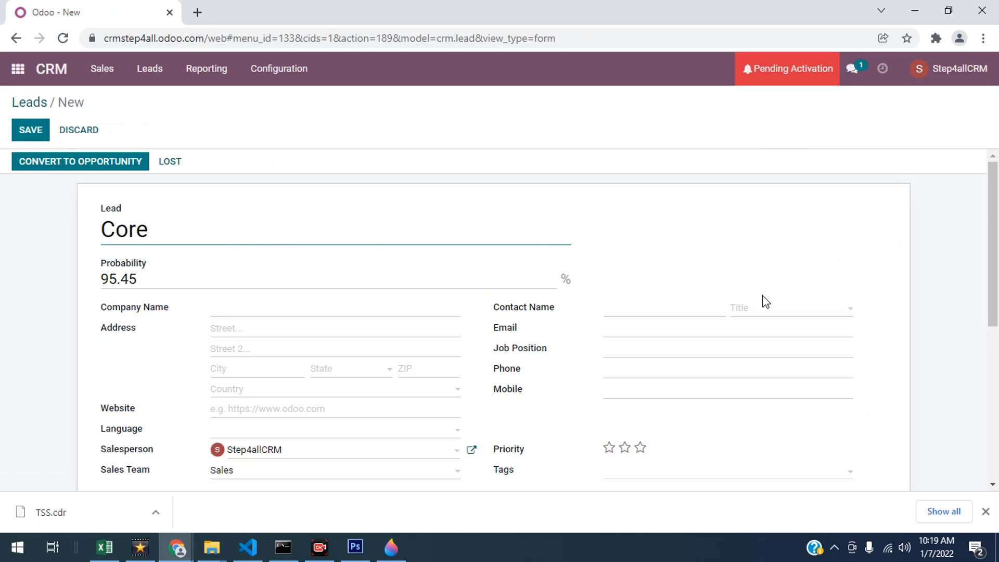
{"action": "type", "text": "Systems"}
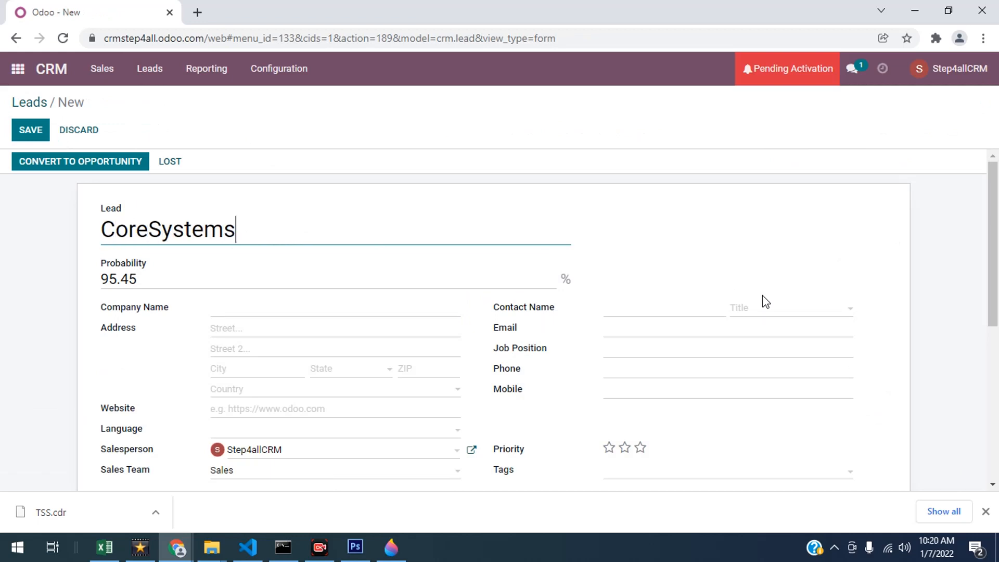
{"action": "left_click_drag", "start_coordinate": [138, 279], "coordinate": [93, 286]}
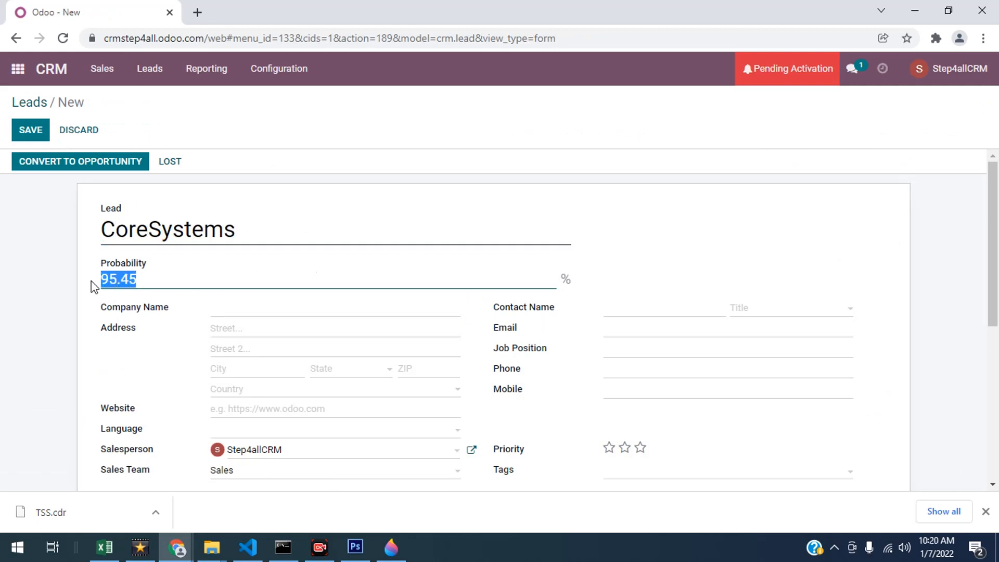
{"action": "type", "text": "20"}
{"action": "left_click", "coordinate": [247, 311]}
{"action": "scroll", "coordinate": [99, 398], "scroll_direction": "down", "scroll_amount": 2}
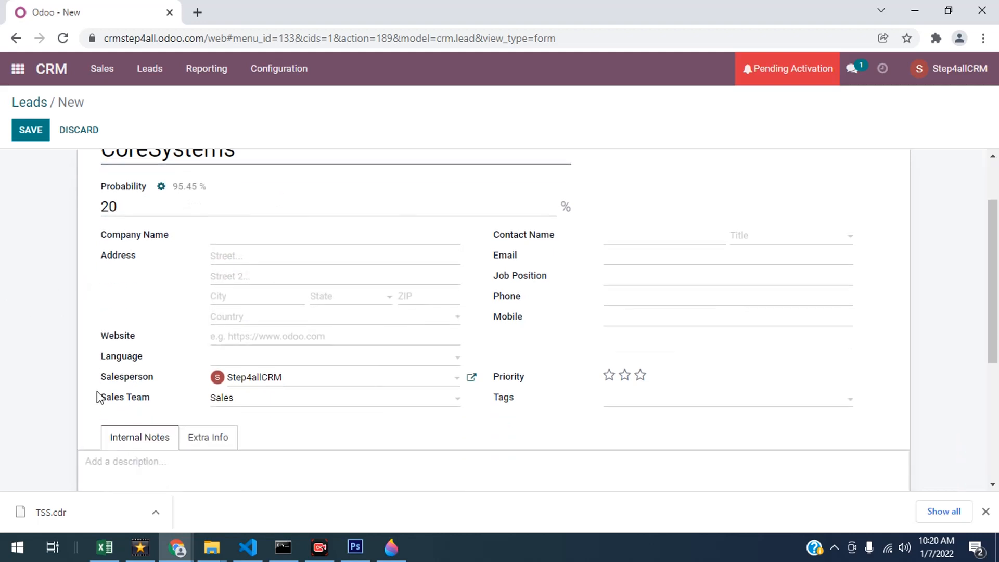
{"action": "scroll", "coordinate": [99, 398], "scroll_direction": "down", "scroll_amount": 1}
{"action": "scroll", "coordinate": [114, 394], "scroll_direction": "up", "scroll_amount": 3}
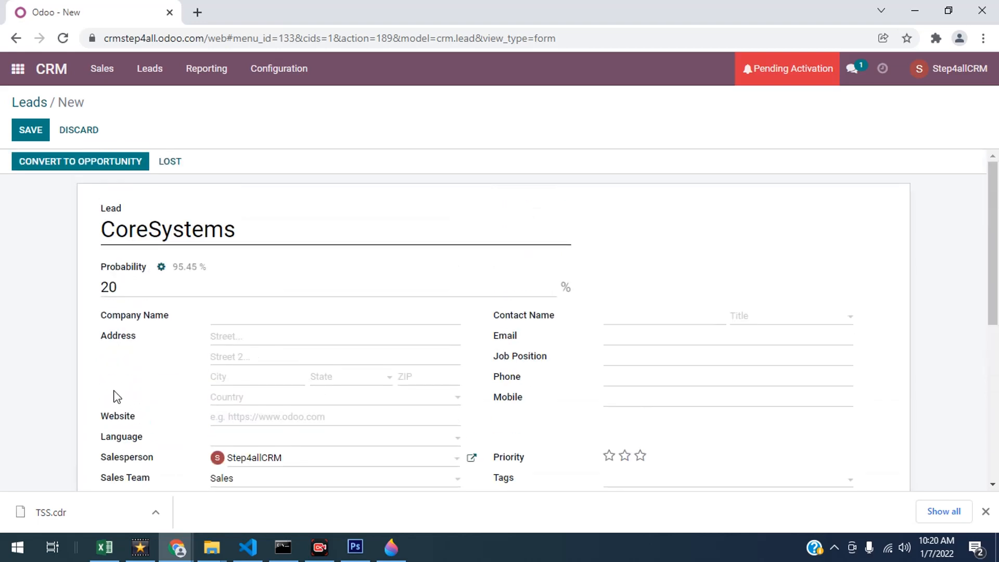
{"action": "left_click", "coordinate": [23, 136]}
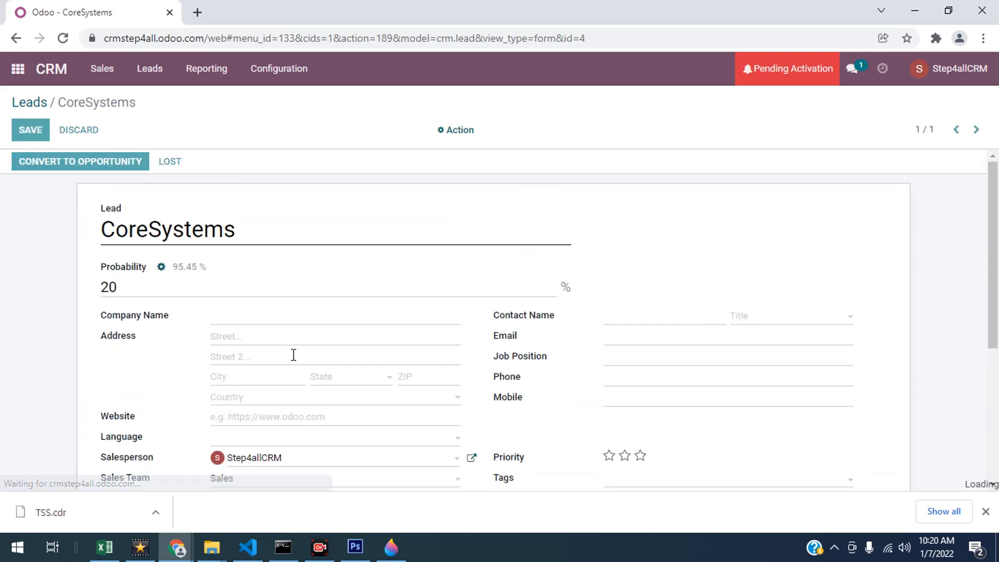
- Give the CoreSystems lead a two-star priority and the Website [ecommerce & general websites] tag, with Sales as its sales team
{"action": "left_click", "coordinate": [625, 311]}
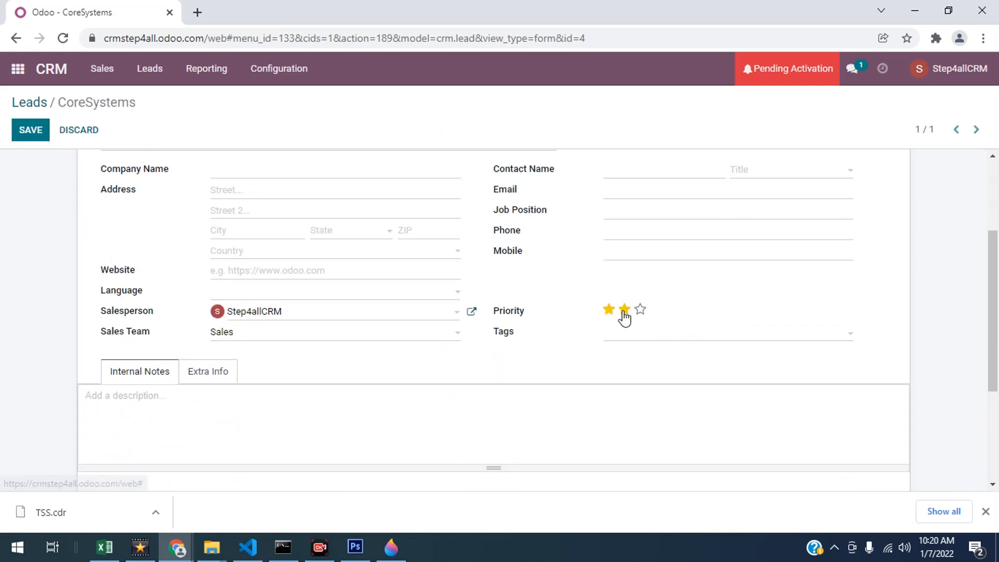
{"action": "left_click", "coordinate": [634, 337]}
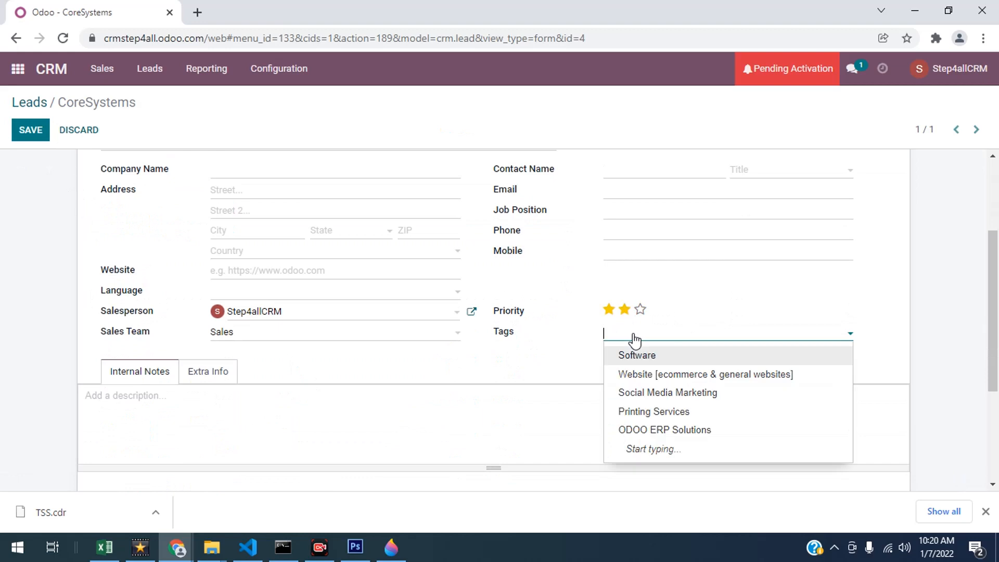
{"action": "left_click", "coordinate": [634, 375]}
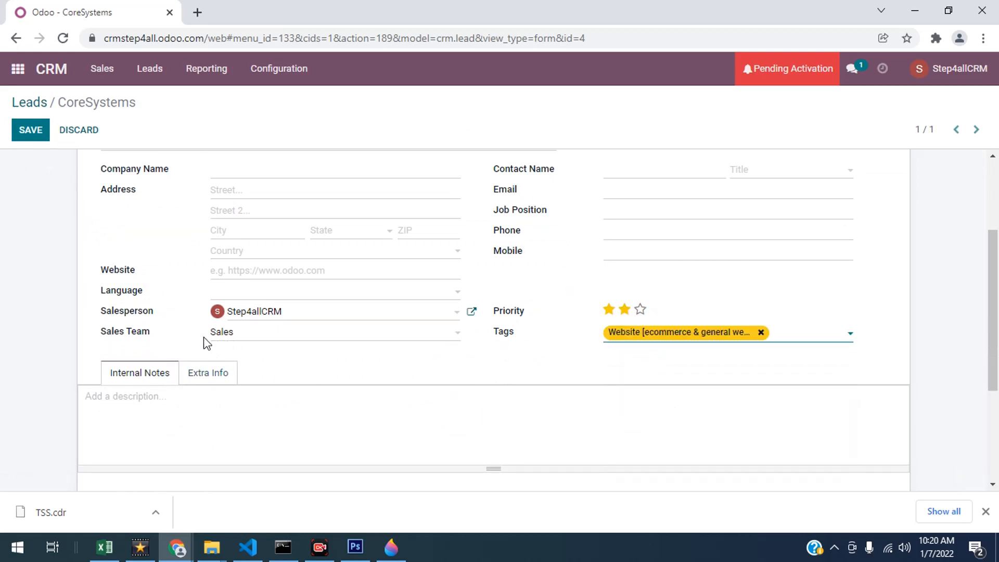
{"action": "left_click", "coordinate": [286, 340]}
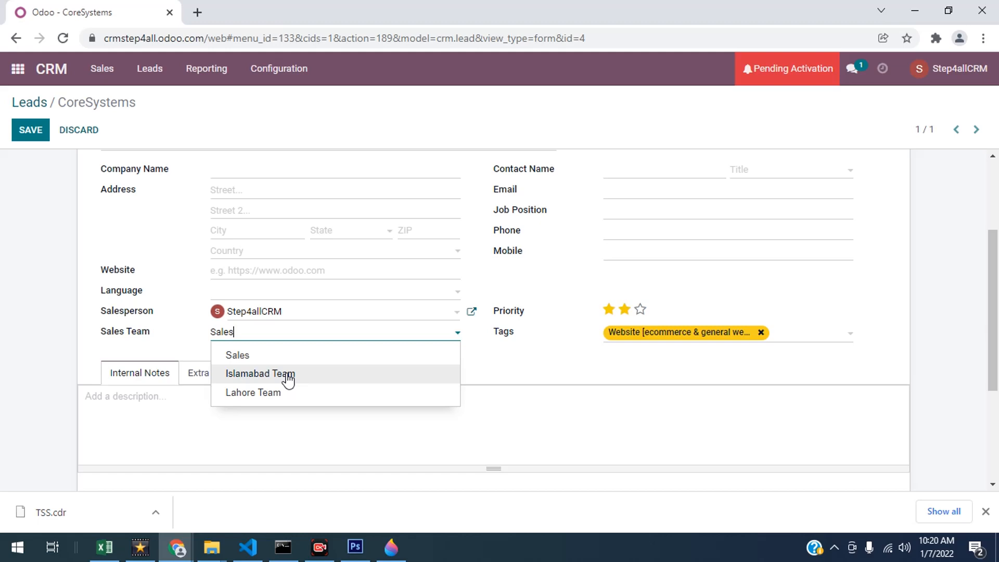
{"action": "left_click", "coordinate": [238, 355]}
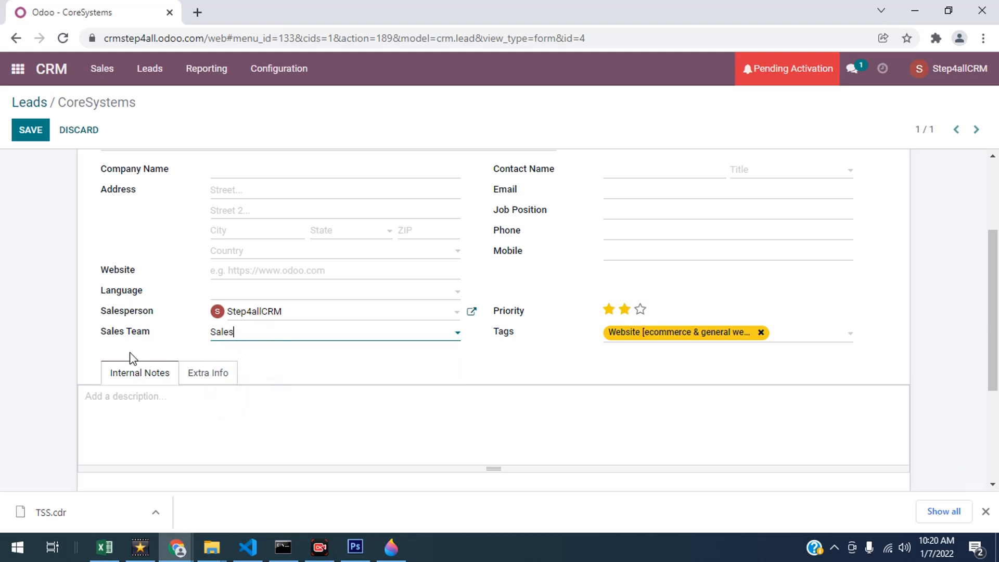
- Examine the CoreSystems lead's extra tracking fields, including the available source options, and review the rest of the form
{"action": "scroll", "coordinate": [161, 339], "scroll_direction": "up", "scroll_amount": 2}
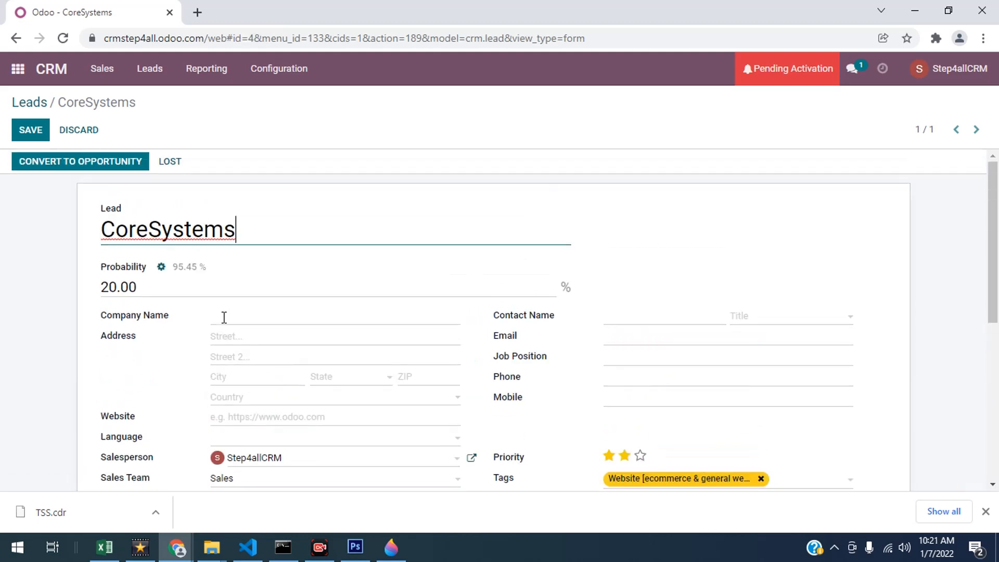
{"action": "scroll", "coordinate": [219, 318], "scroll_direction": "down", "scroll_amount": 2}
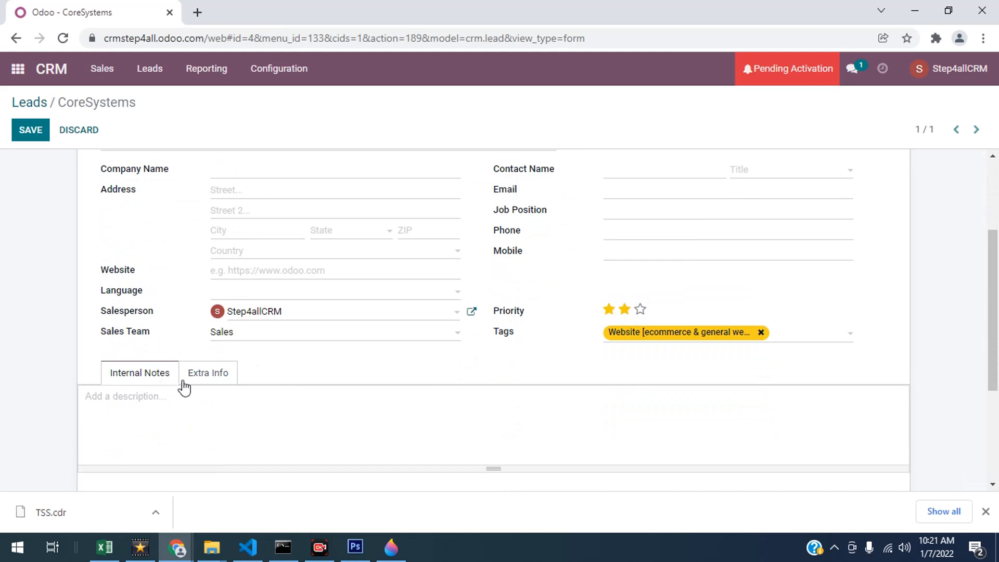
{"action": "left_click", "coordinate": [205, 378]}
{"action": "scroll", "coordinate": [349, 395], "scroll_direction": "down", "scroll_amount": 2}
{"action": "scroll", "coordinate": [349, 395], "scroll_direction": "down", "scroll_amount": 2}
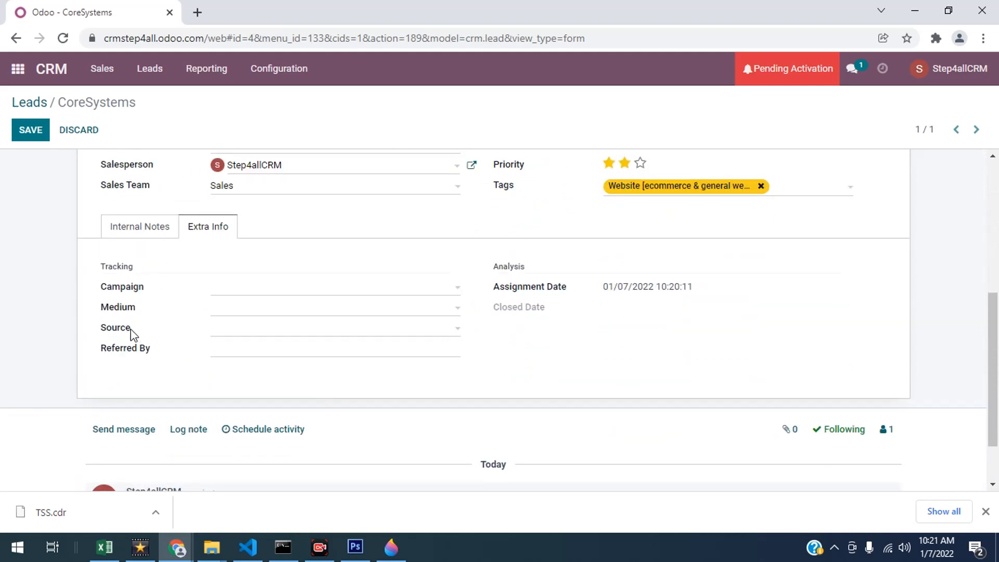
{"action": "left_click", "coordinate": [245, 336]}
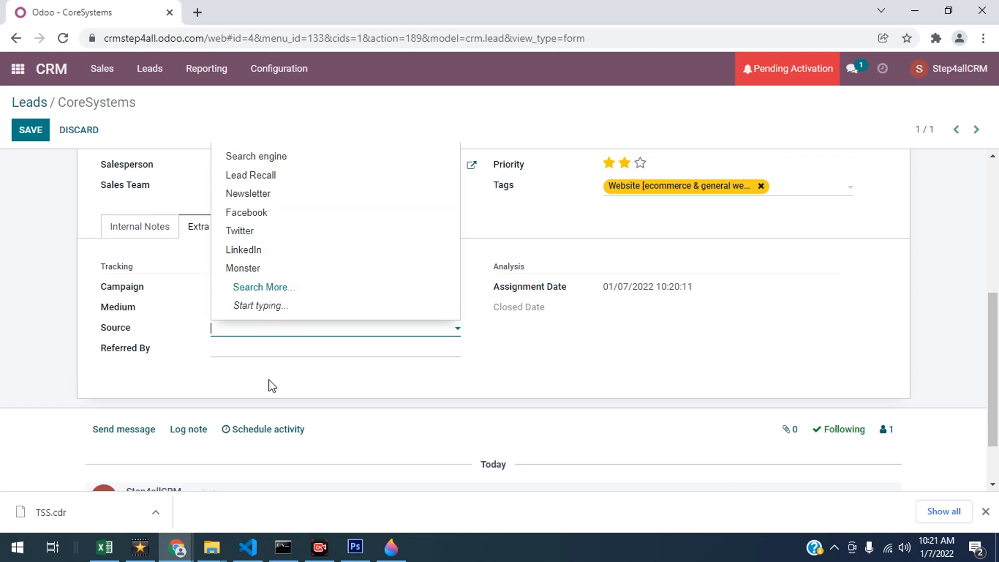
{"action": "left_click", "coordinate": [82, 183]}
{"action": "scroll", "coordinate": [83, 183], "scroll_direction": "up", "scroll_amount": 5}
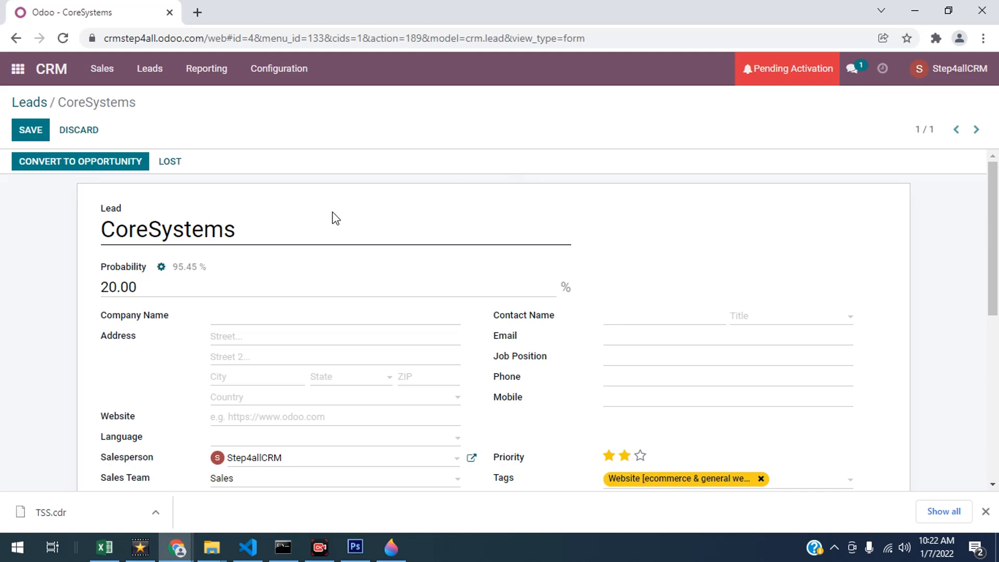
{"action": "scroll", "coordinate": [290, 243], "scroll_direction": "down", "scroll_amount": 7}
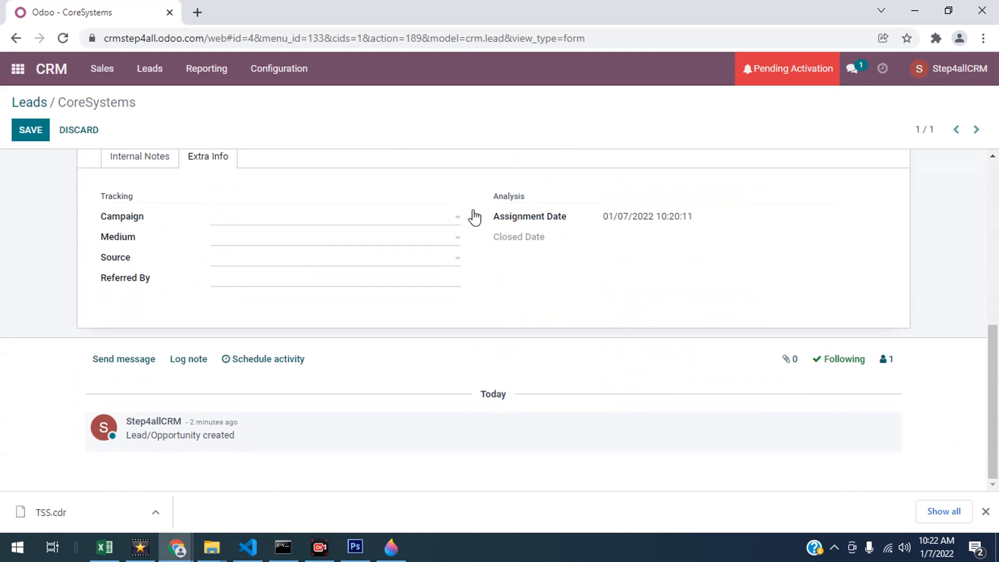
{"action": "scroll", "coordinate": [698, 300], "scroll_direction": "up", "scroll_amount": 8}
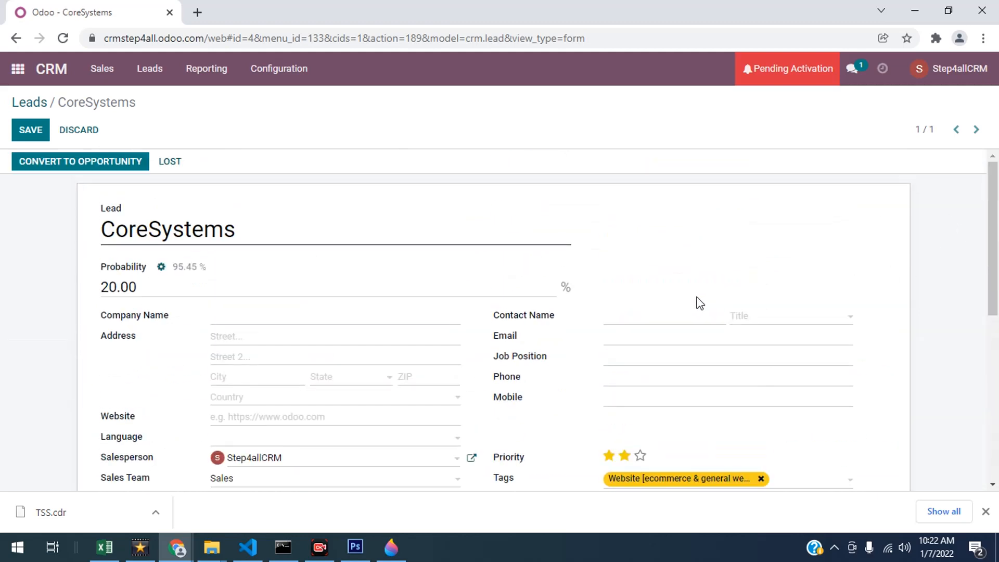